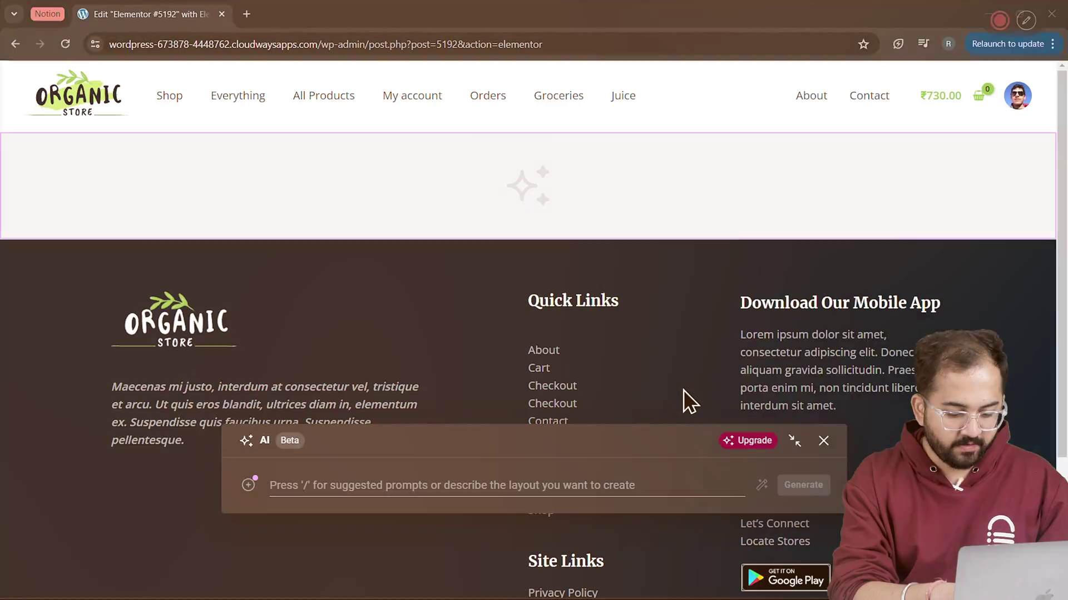
Paste the hero section prompt into the AI layout box and generate layouts
{"action": "left_click", "coordinate": [590, 486]}
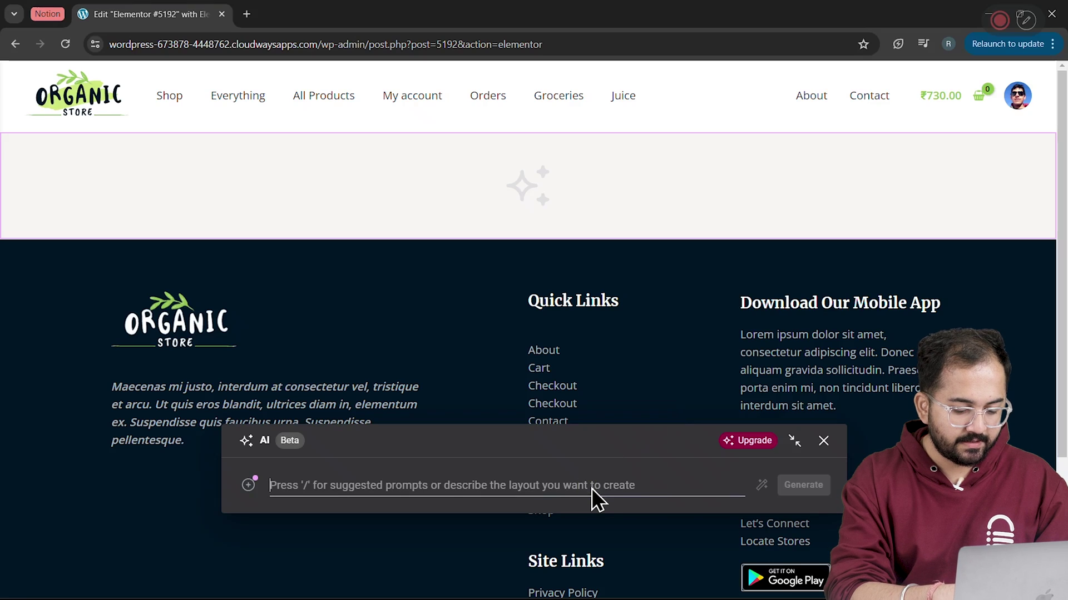
{"action": "type", "text": "Create the hero section for a landing page that highlights our fresh produce from the farm. We sell amazing fresh and natural veggies and fruits. Also add a CTA button in the hero section."}
{"action": "key", "text": "Caps_Lock"}
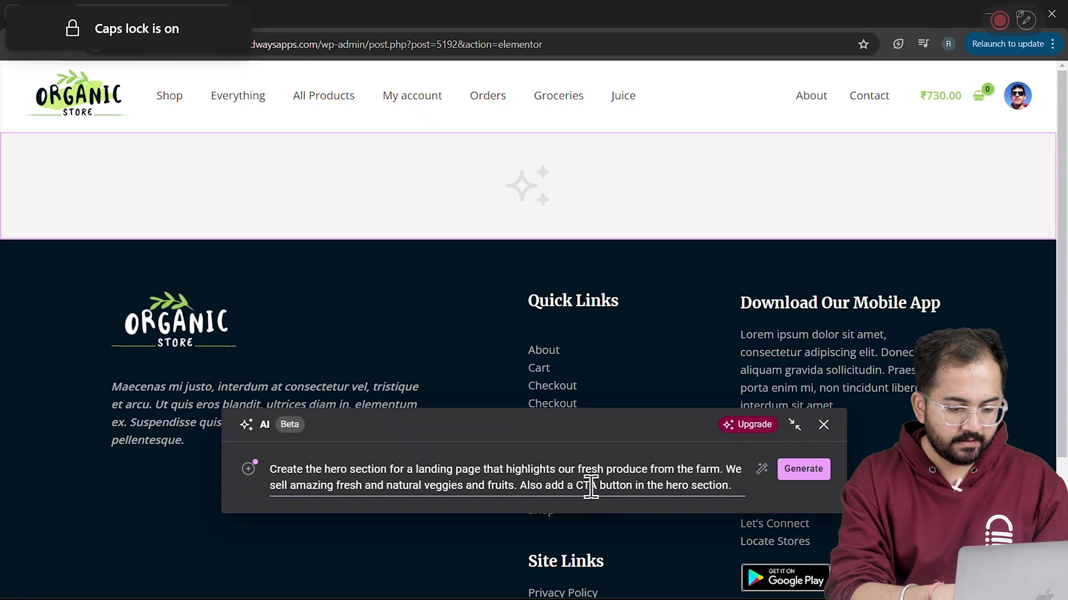
{"action": "left_click", "coordinate": [802, 470]}
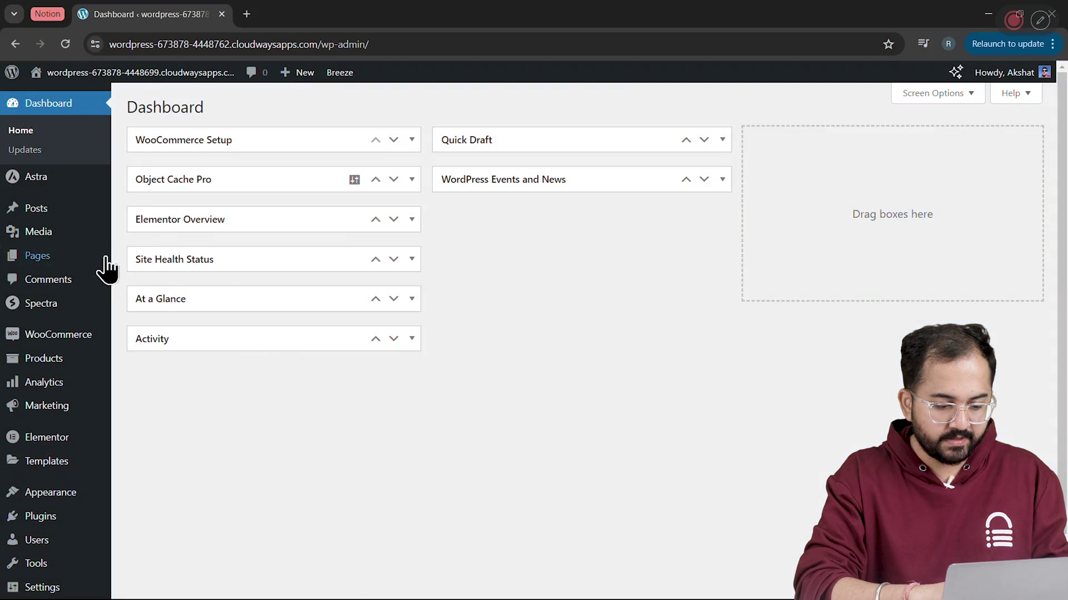
{"action": "mouse_move", "coordinate": [83, 261]}
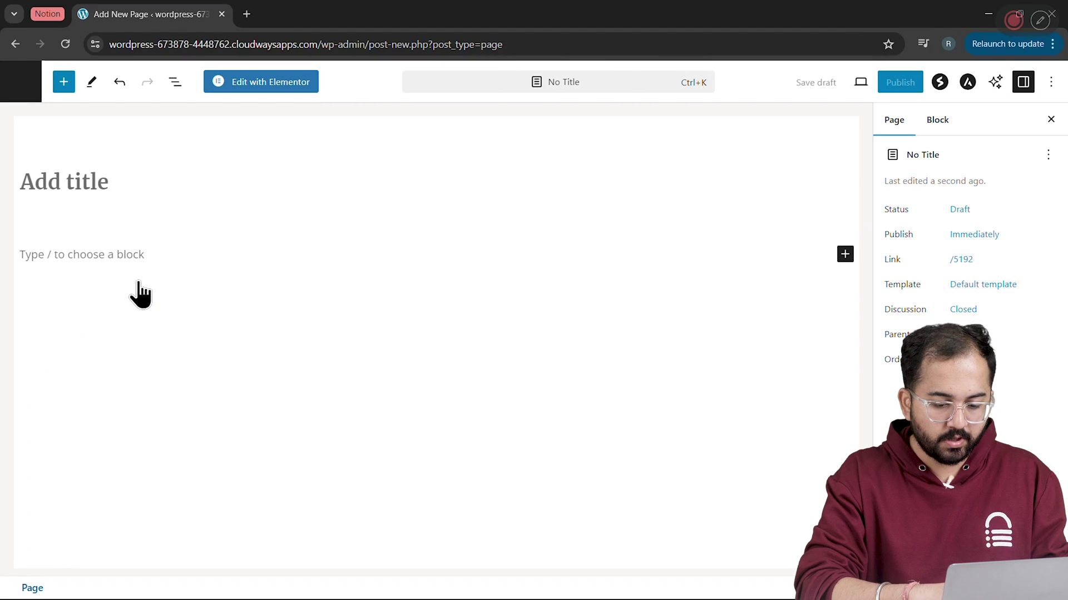
Open the new page in the editor and choose Elementor Full Width as its Page Layout
{"action": "left_click", "coordinate": [239, 88]}
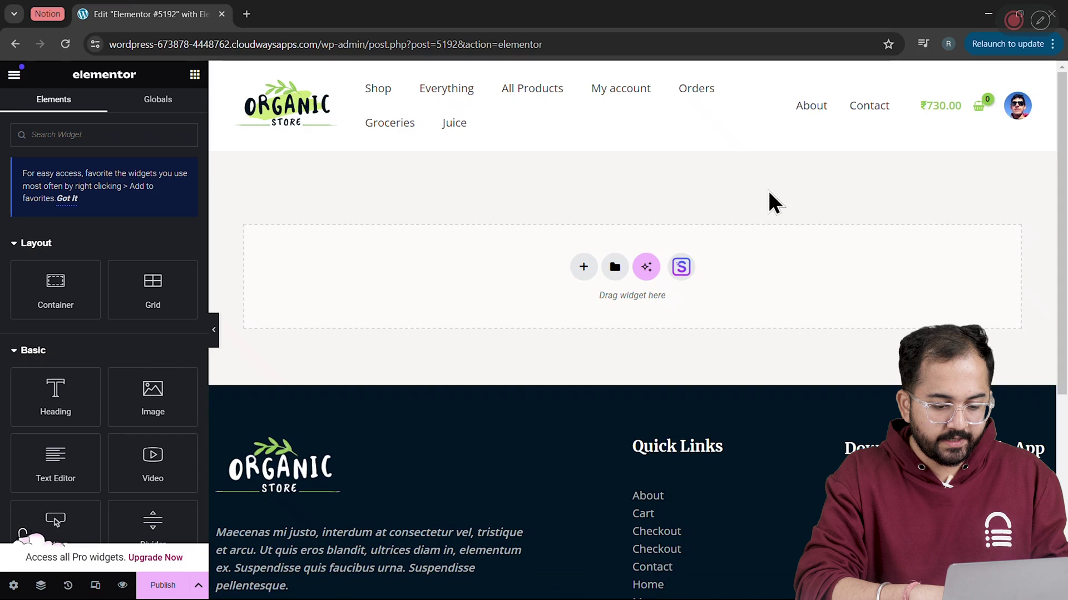
{"action": "left_click", "coordinate": [16, 584]}
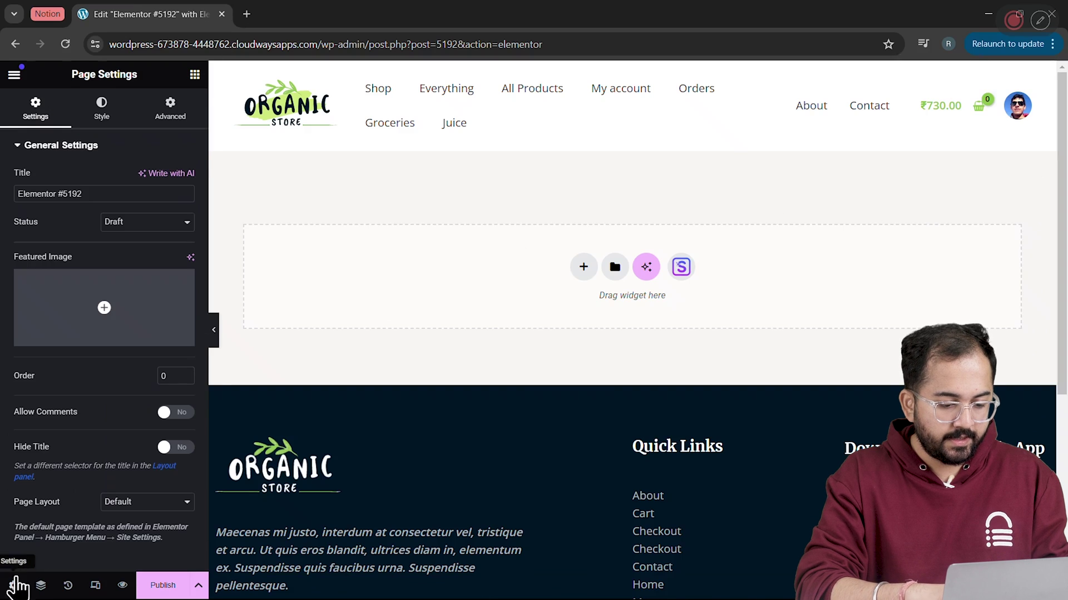
{"action": "left_click", "coordinate": [149, 514]}
{"action": "left_click", "coordinate": [145, 538]}
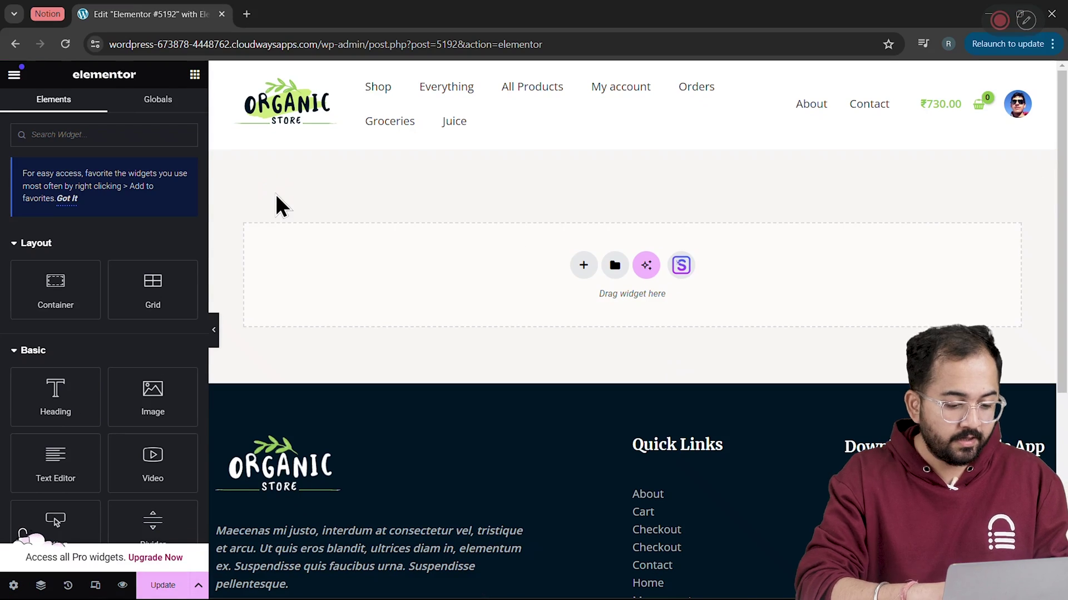
Sign up for an Elementor account with a suggested password and connect the site to Elementor AI
{"action": "left_click", "coordinate": [647, 265]}
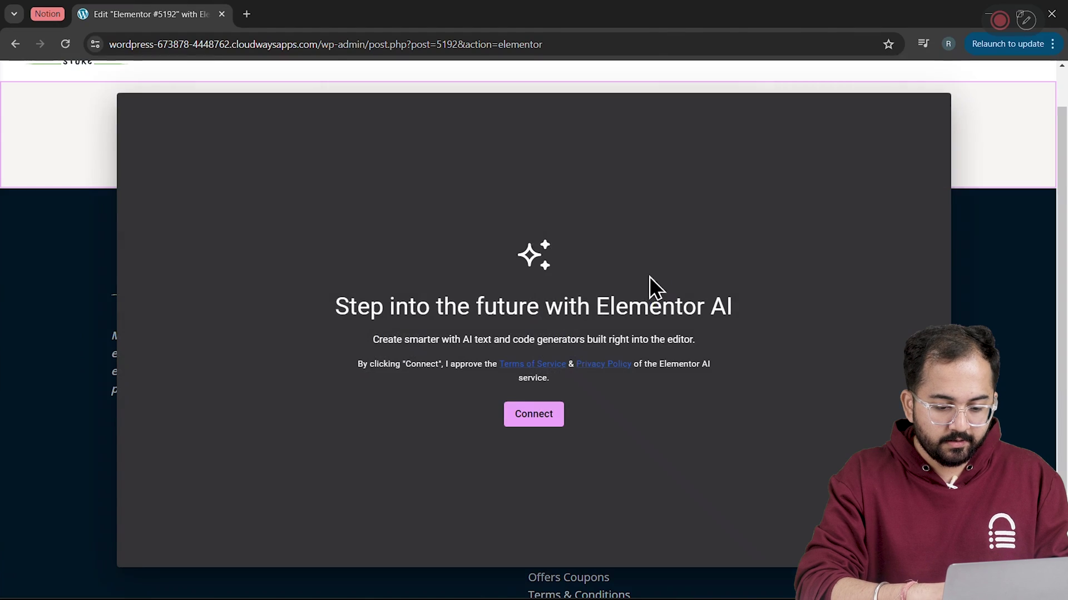
{"action": "left_click", "coordinate": [552, 424]}
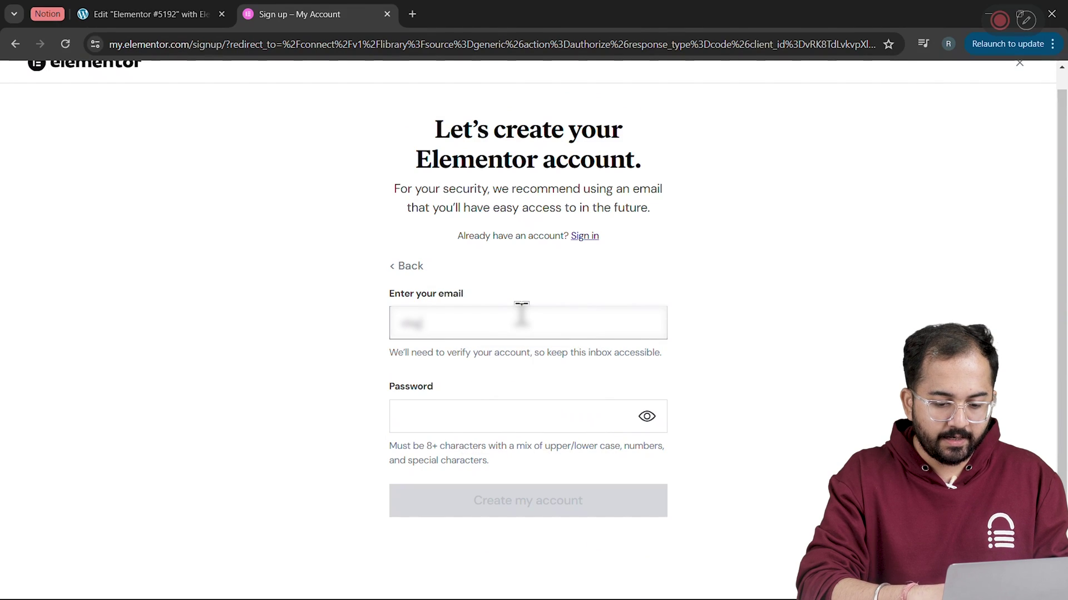
{"action": "left_click", "coordinate": [452, 414]}
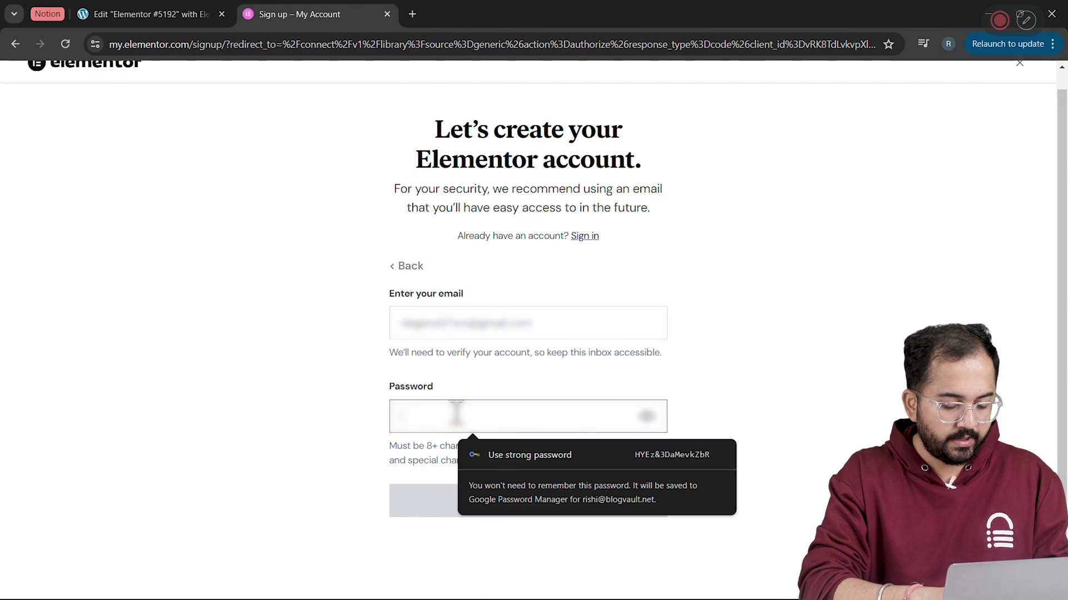
{"action": "left_click", "coordinate": [499, 448]}
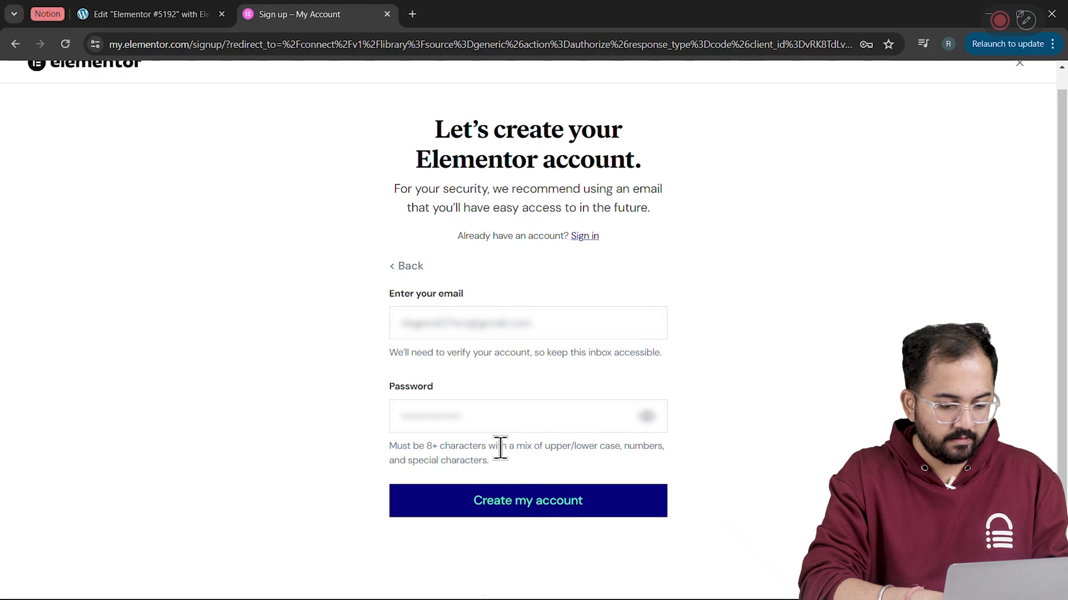
{"action": "left_click", "coordinate": [535, 502]}
{"action": "left_click", "coordinate": [520, 499]}
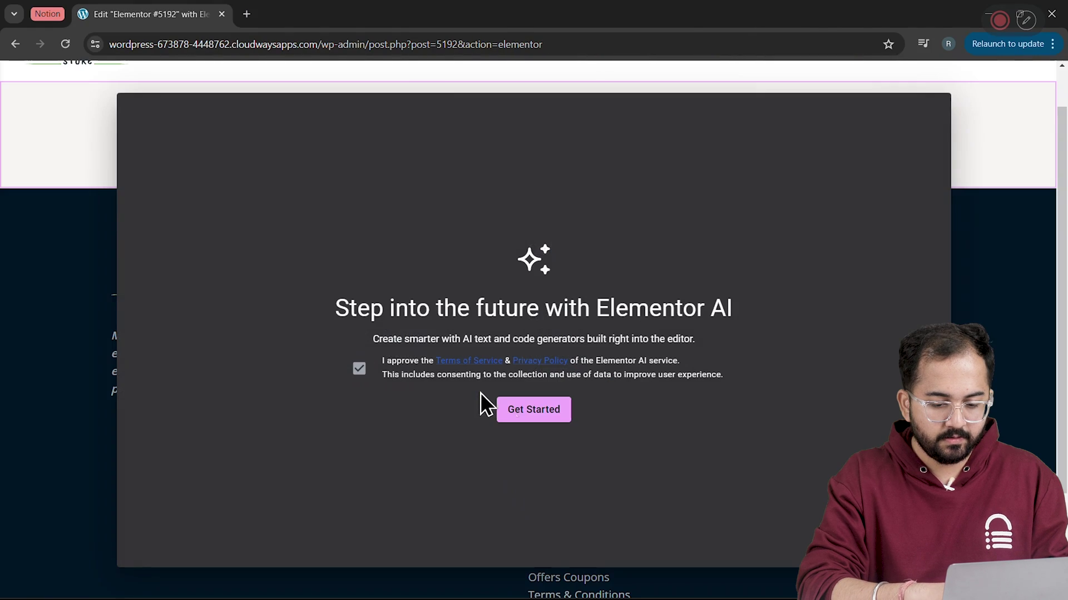
Accept the AI terms and generate hero layouts from a fresh farm veggies-and-fruits prompt with a CTA button
{"action": "left_click", "coordinate": [535, 412]}
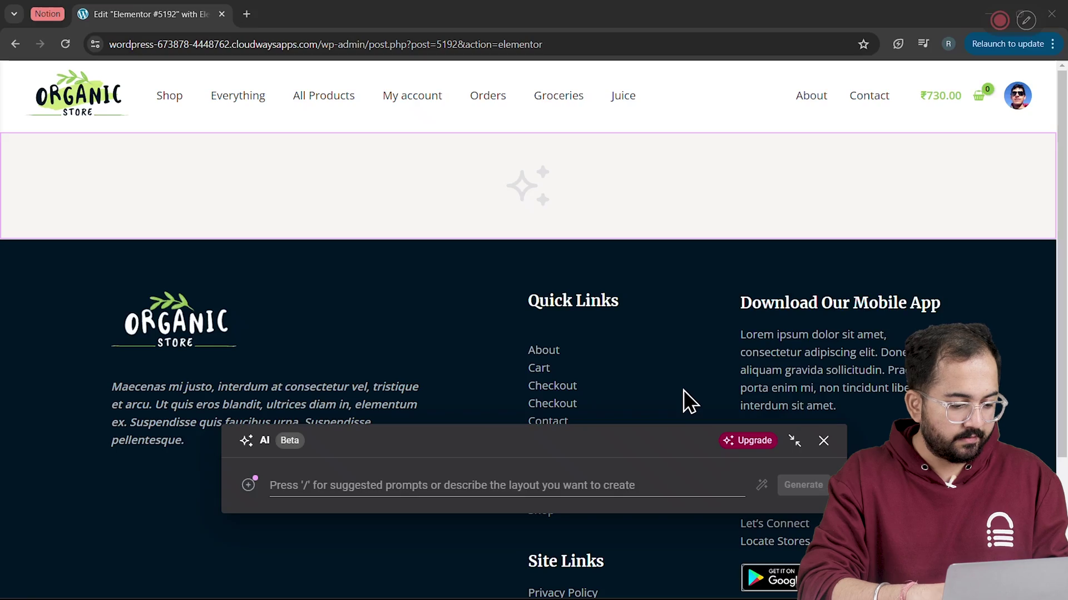
{"action": "left_click", "coordinate": [592, 488]}
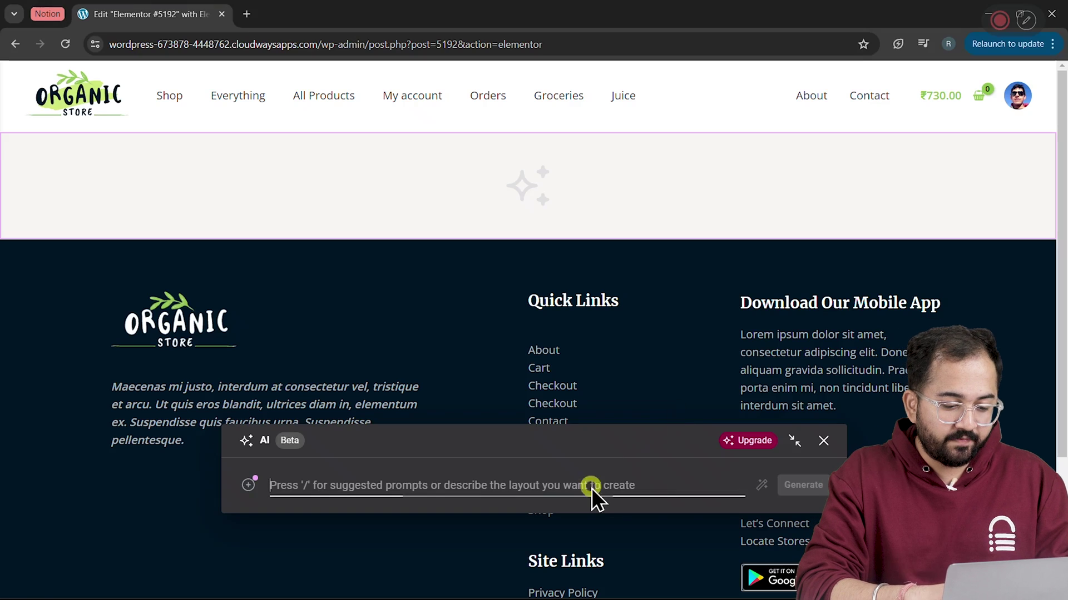
{"action": "type", "text": "Create a hero section for a"}
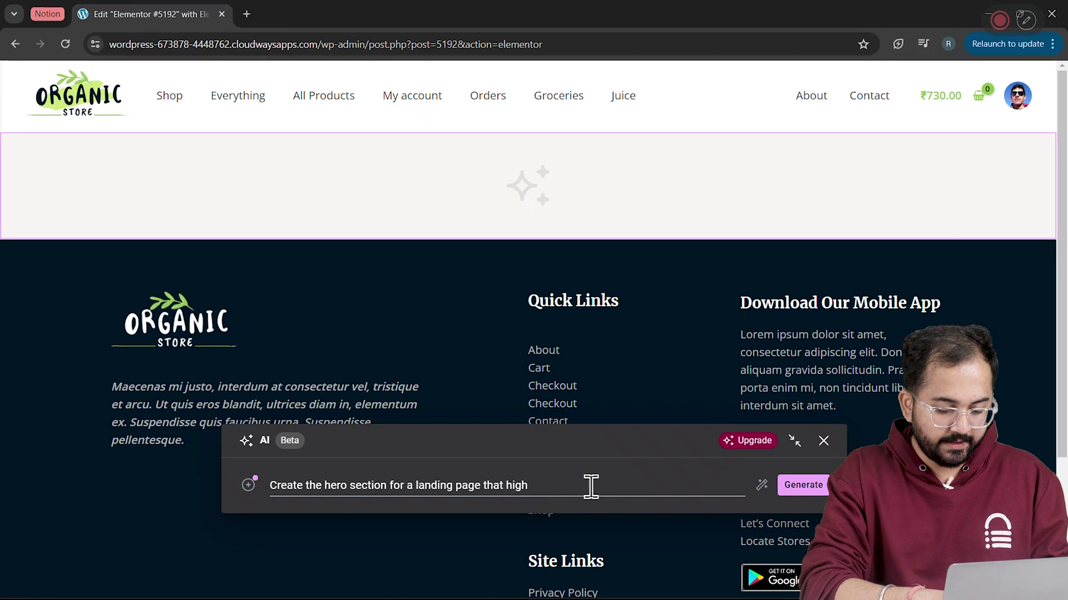
{"action": "key", "text": "BackSpace"}
{"action": "type", "text": "e from the farm. We sell amazing fresh and natu"}
{"action": "type", "text": "ral veggies and fruits."}
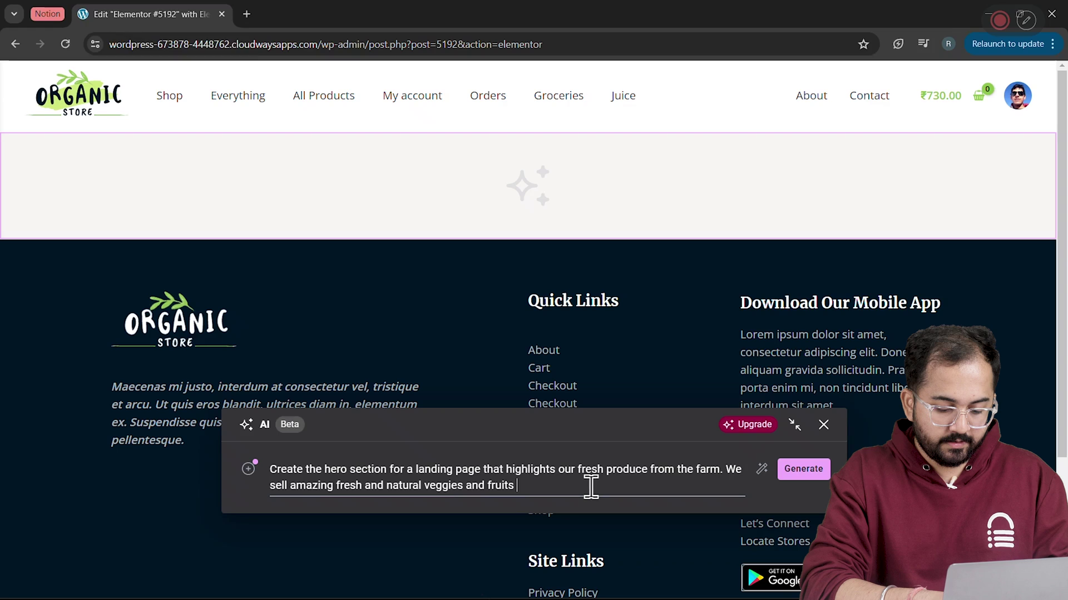
{"action": "key", "text": "BackSpace"}
{"action": "type", "text": ". Also add a CTA button in the hero section."}
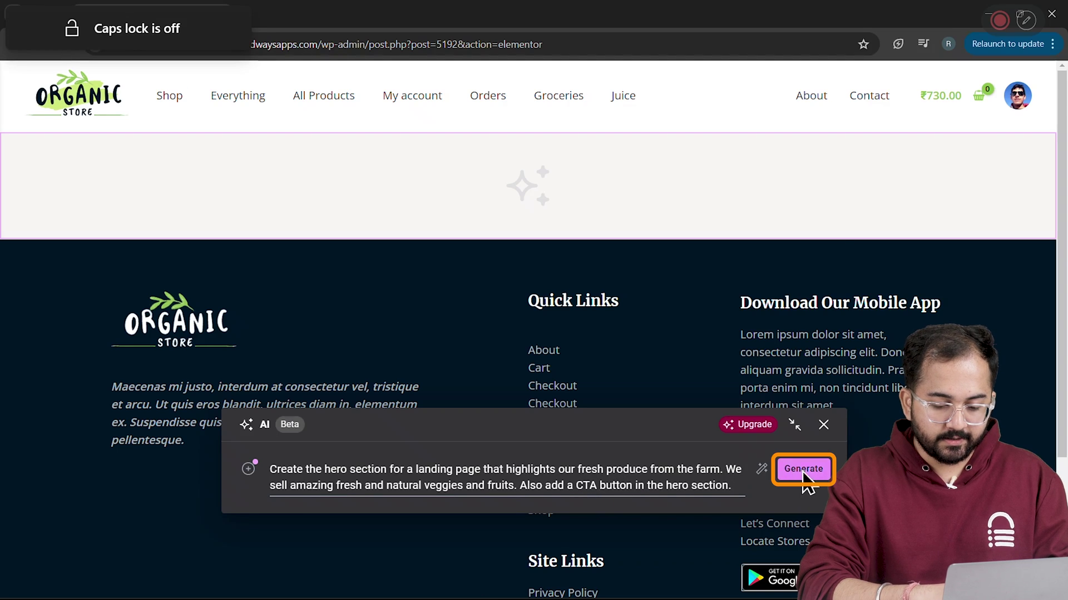
{"action": "left_click", "coordinate": [803, 470]}
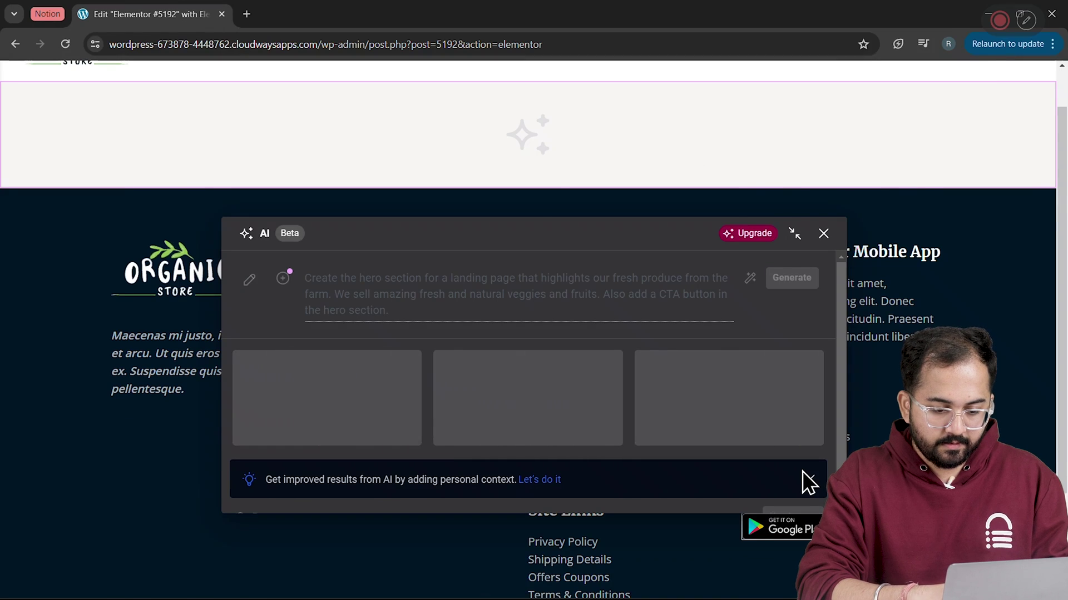
Pick the second generated hero layout and insert it into the page
{"action": "scroll", "coordinate": [509, 115], "scroll_direction": "up", "scroll_amount": 1}
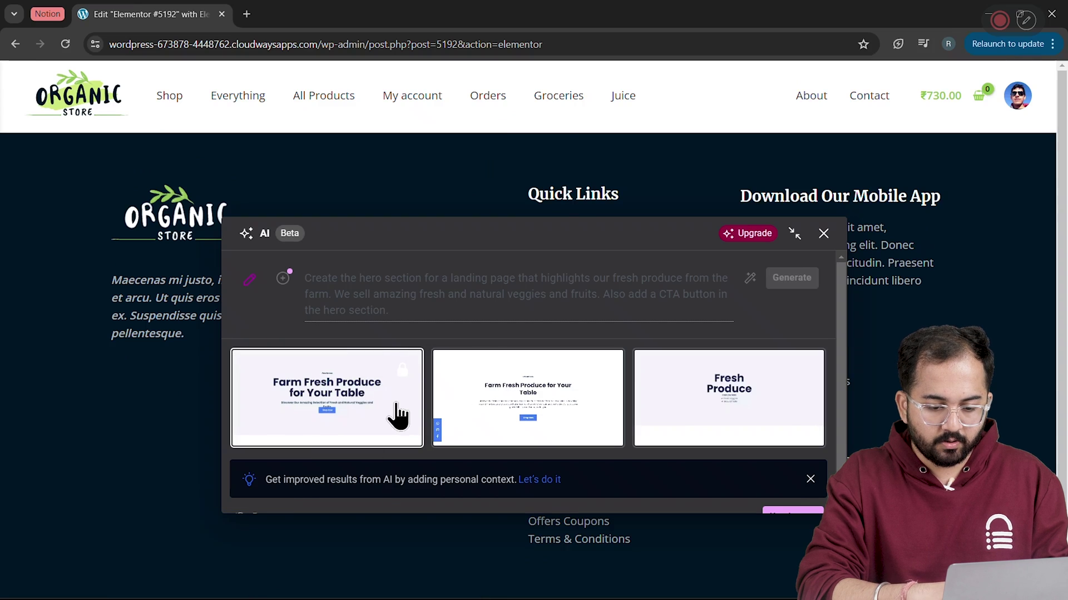
{"action": "left_click", "coordinate": [473, 408]}
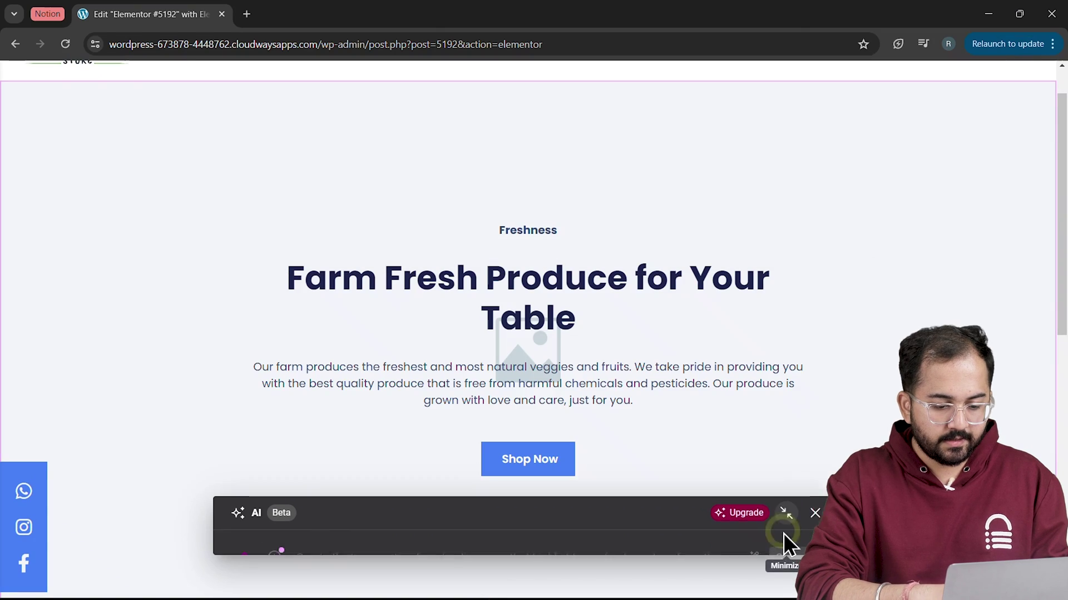
{"action": "left_click", "coordinate": [783, 532]}
{"action": "scroll", "coordinate": [776, 498], "scroll_direction": "down", "scroll_amount": 1}
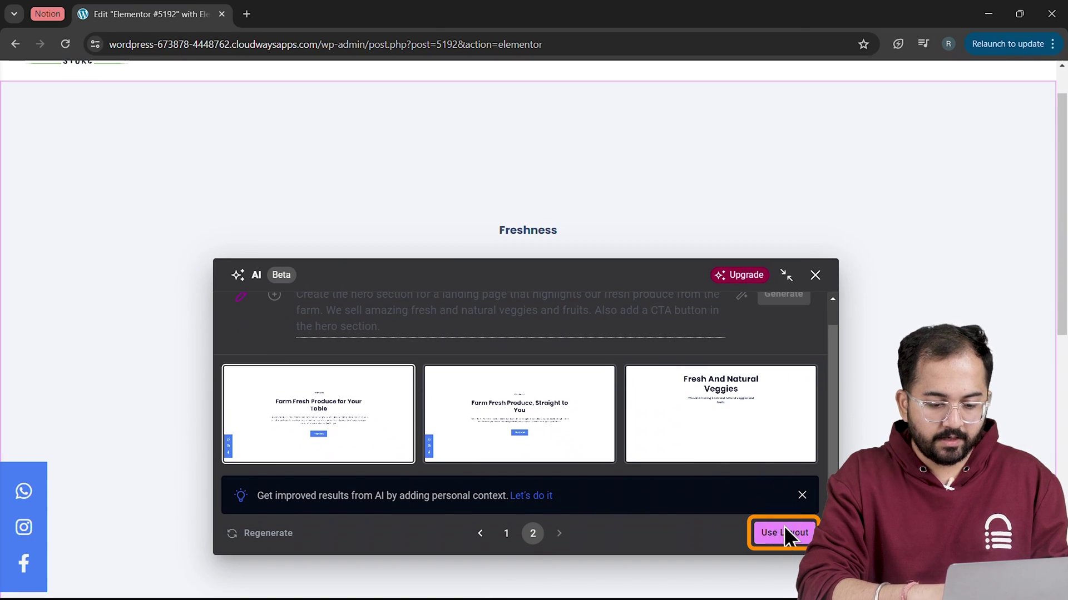
{"action": "left_click", "coordinate": [783, 526]}
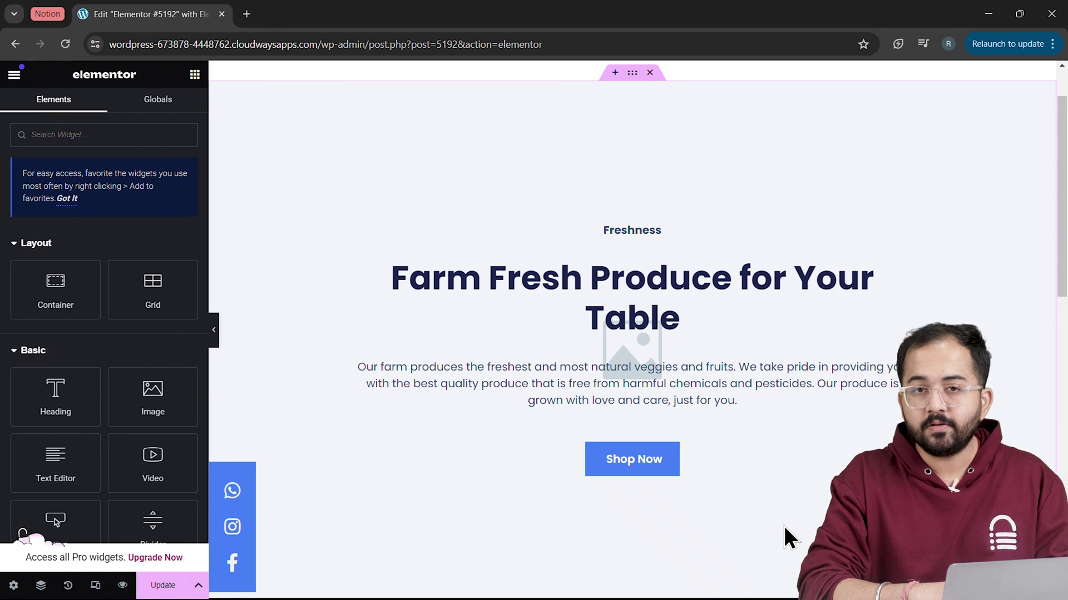
Set the hero container to Full Width with a pasted YouTube video background and a grapes fallback image
{"action": "left_click", "coordinate": [632, 74]}
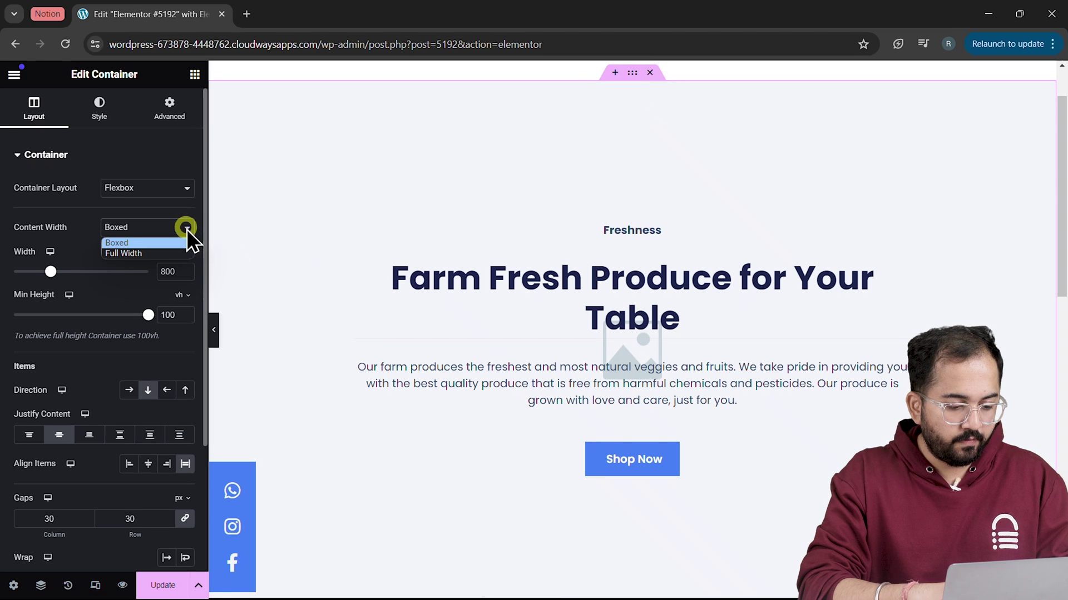
{"action": "left_click", "coordinate": [166, 252]}
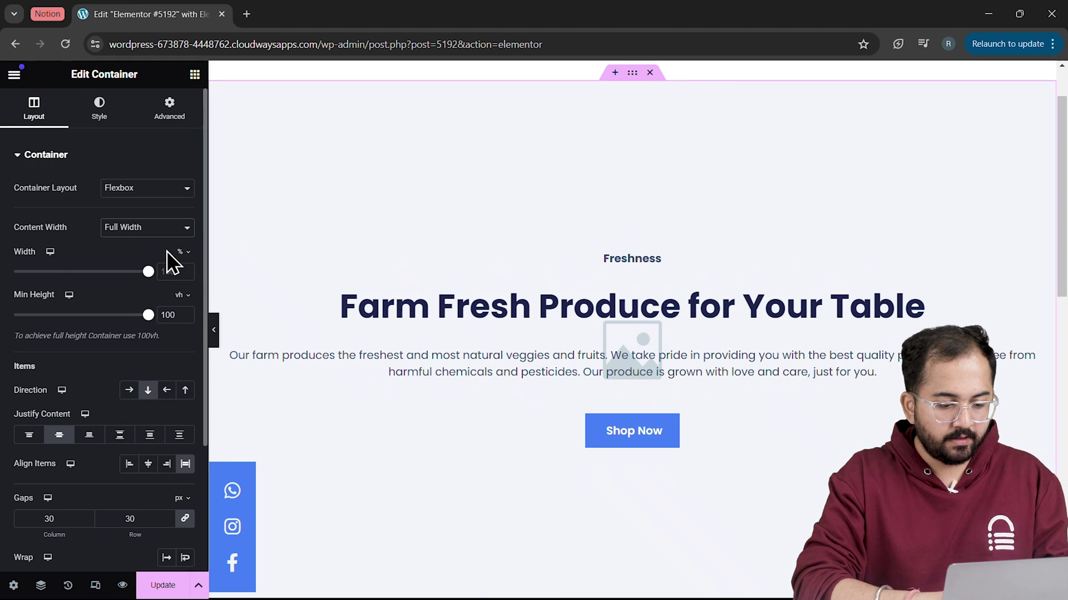
{"action": "left_click", "coordinate": [102, 121]}
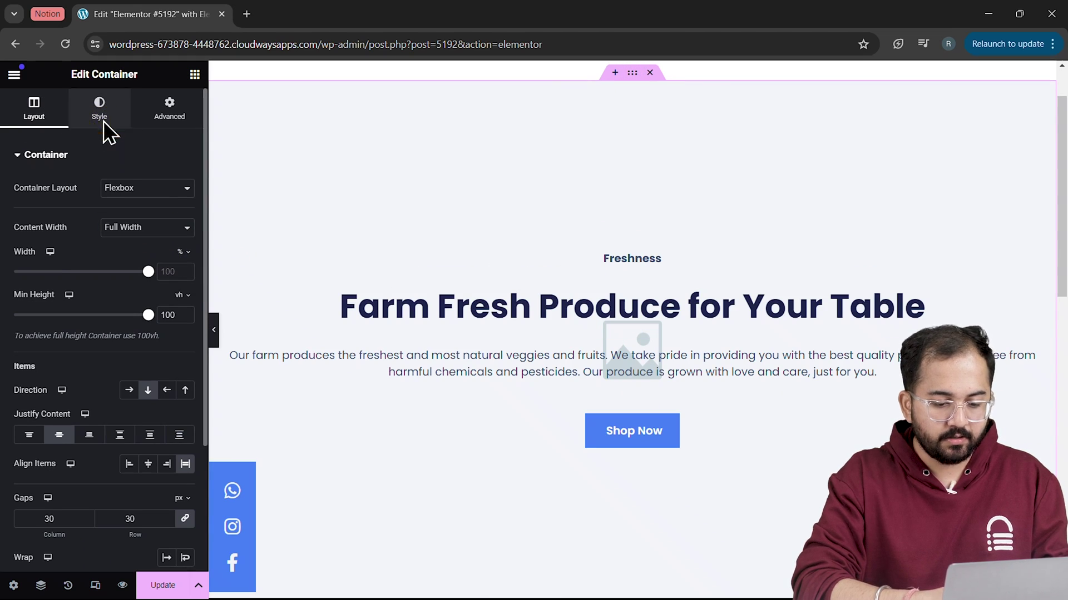
{"action": "left_click", "coordinate": [167, 221]}
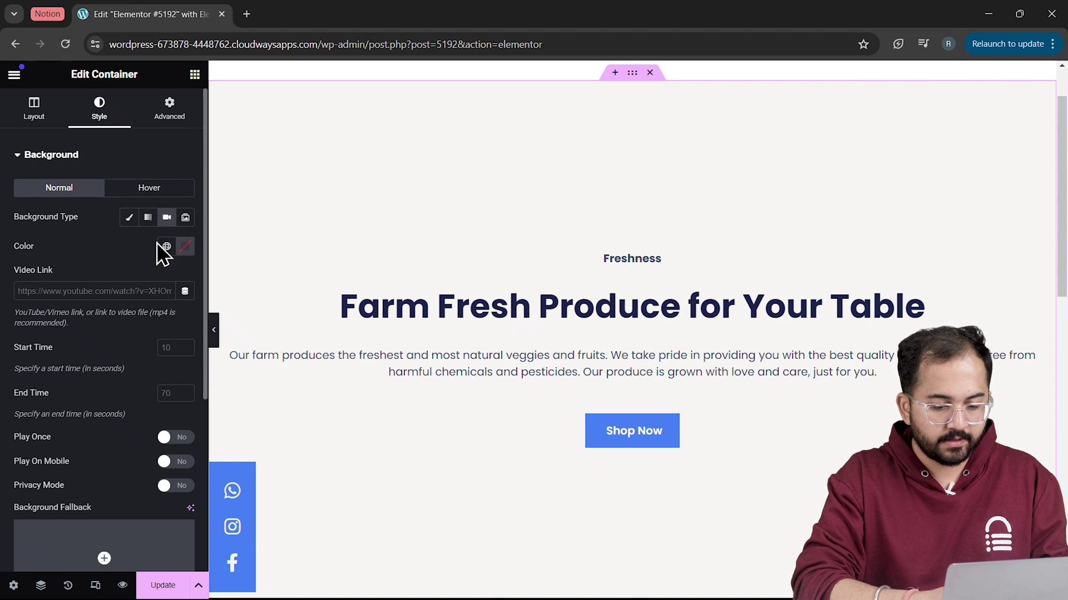
{"action": "key", "text": "ctrl+v"}
{"action": "scroll", "coordinate": [131, 336], "scroll_direction": "down", "scroll_amount": 1}
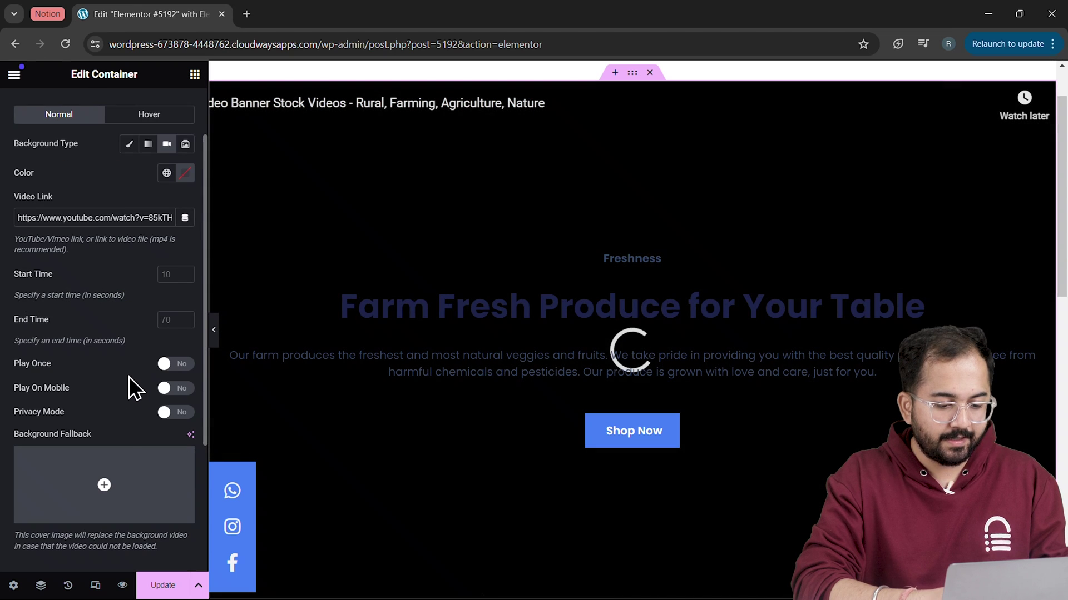
{"action": "left_click", "coordinate": [124, 478]}
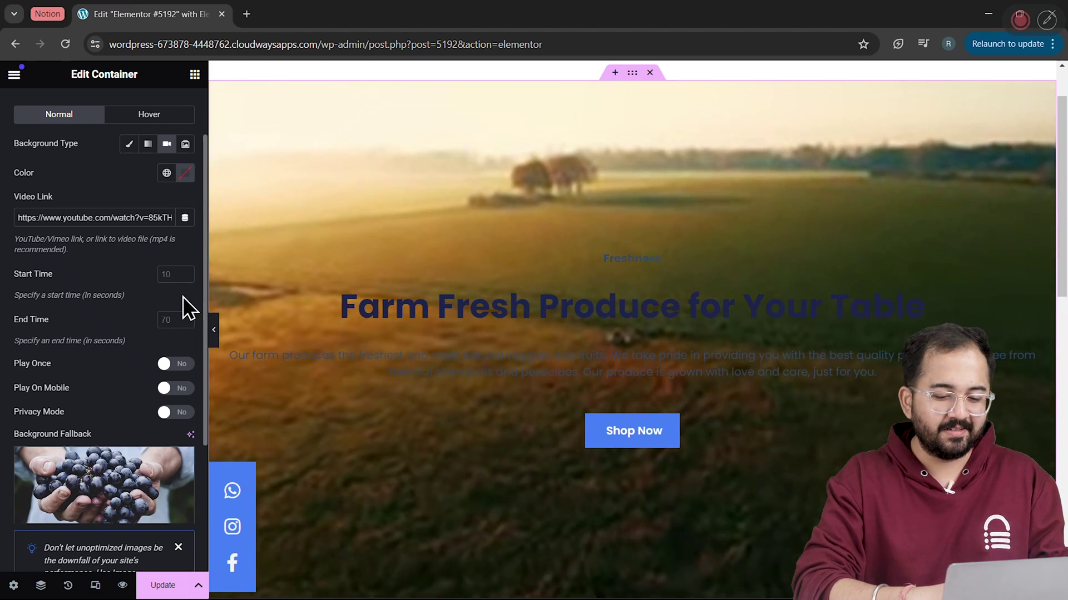
{"action": "scroll", "coordinate": [141, 328], "scroll_direction": "down", "scroll_amount": 5}
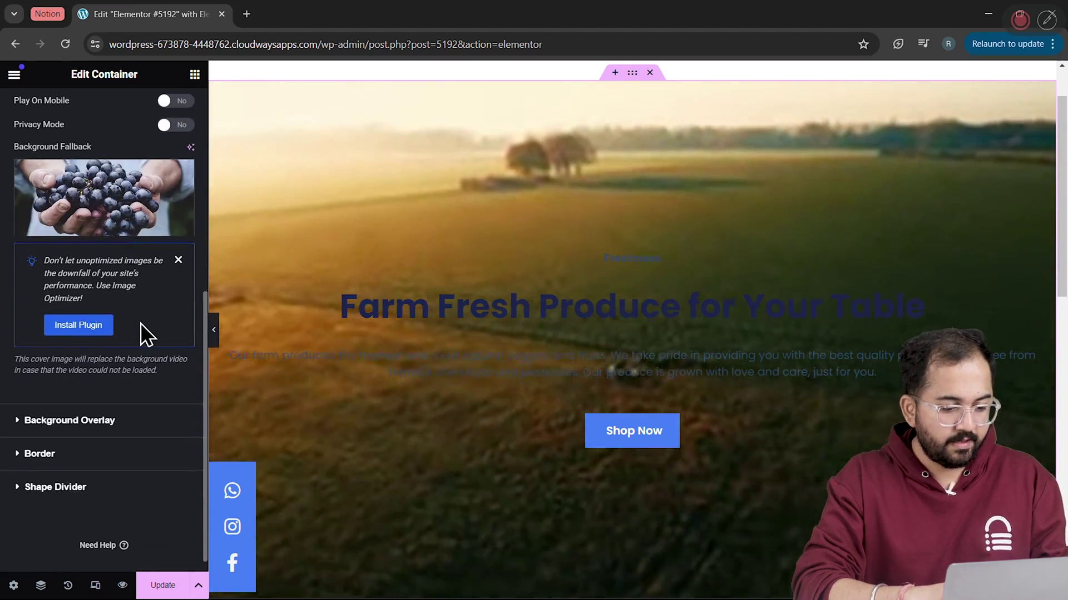
Add a classic black background overlay to the hero at about 0.22 opacity
{"action": "left_click", "coordinate": [110, 420]}
{"action": "left_click", "coordinate": [109, 420]}
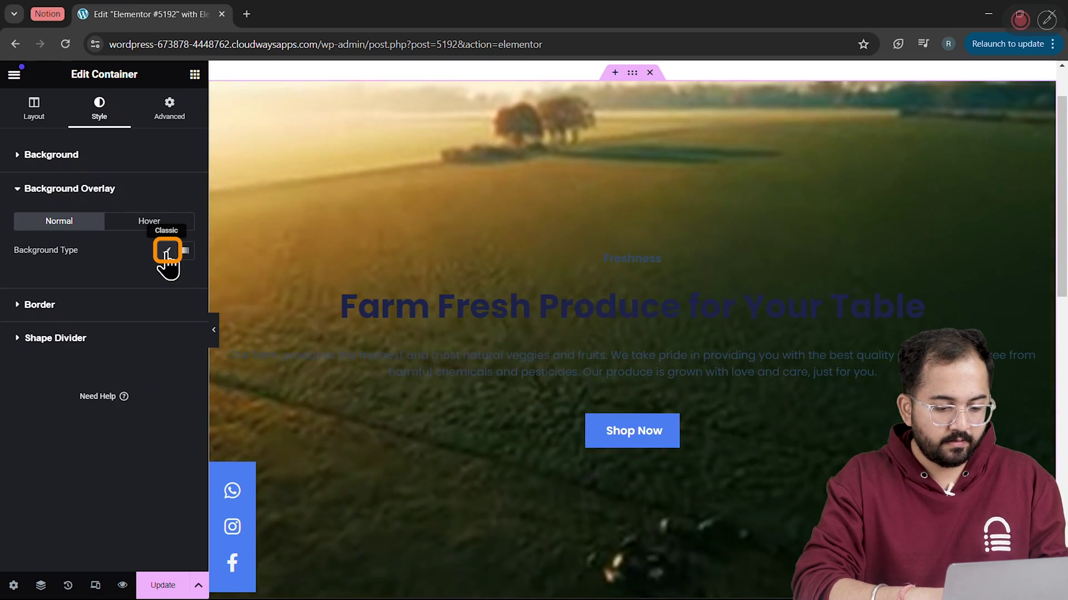
{"action": "left_click", "coordinate": [166, 252]}
{"action": "left_click", "coordinate": [185, 279]}
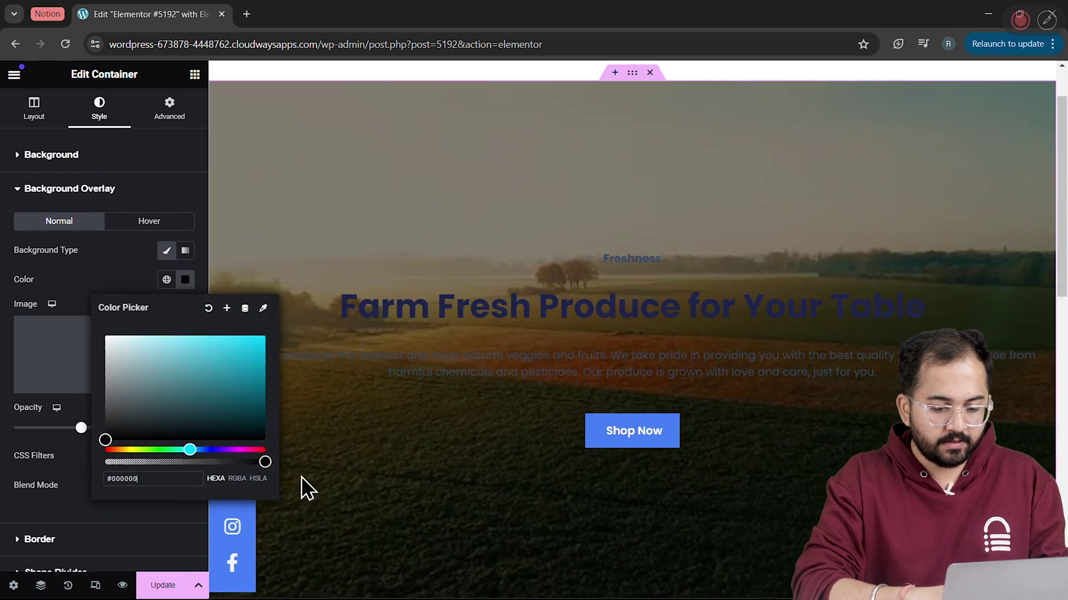
{"action": "left_click", "coordinate": [302, 477]}
{"action": "scroll", "coordinate": [135, 500], "scroll_direction": "down", "scroll_amount": 1}
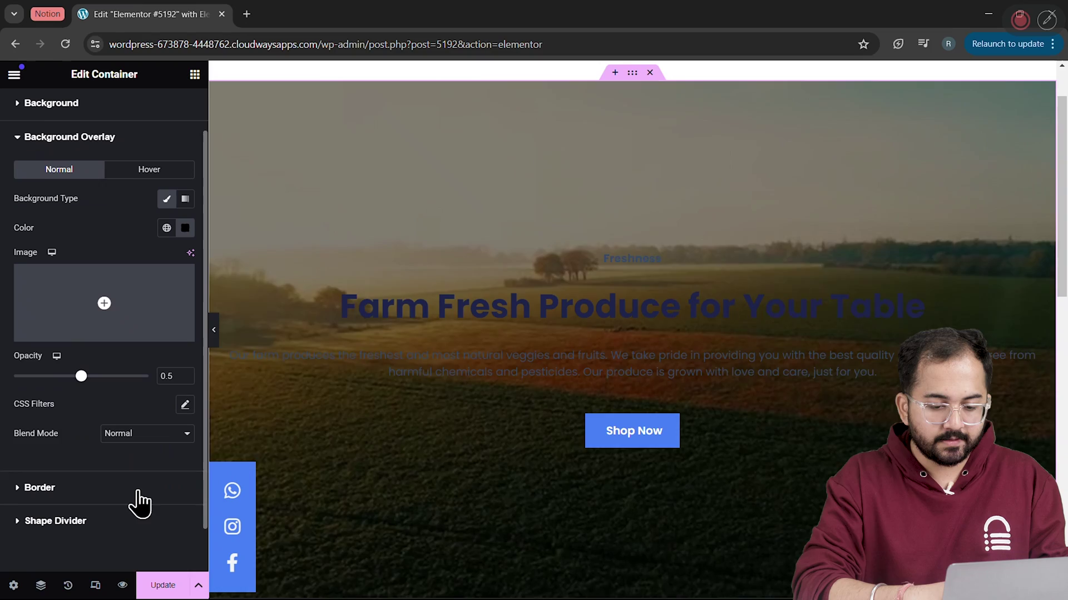
{"action": "left_click_drag", "start_coordinate": [81, 376], "coordinate": [43, 376]}
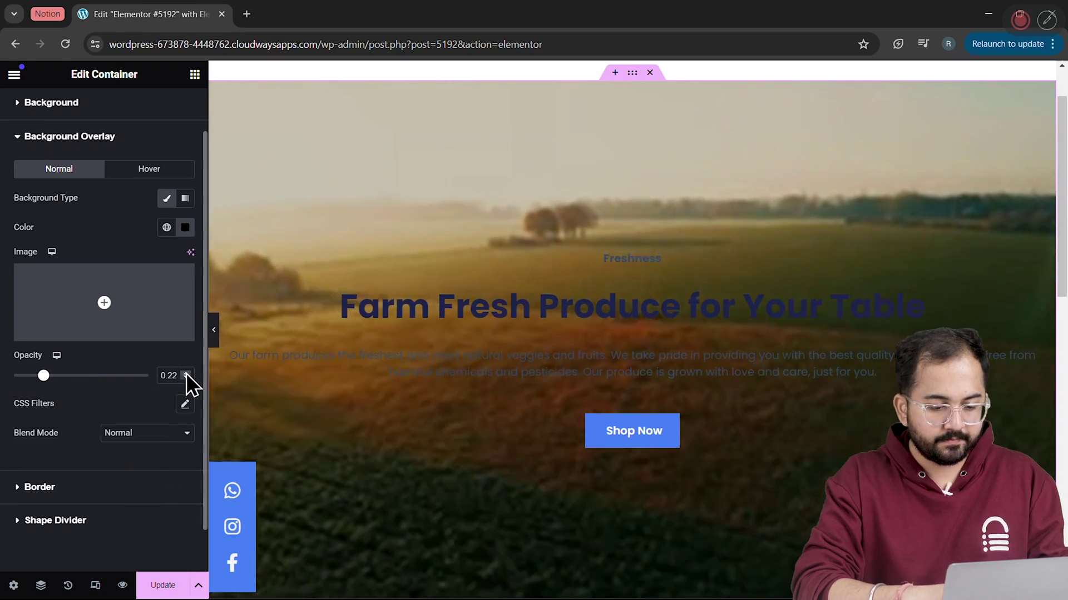
Make the main hero heading's text white and set its width to Full Width
{"action": "left_click", "coordinate": [506, 305]}
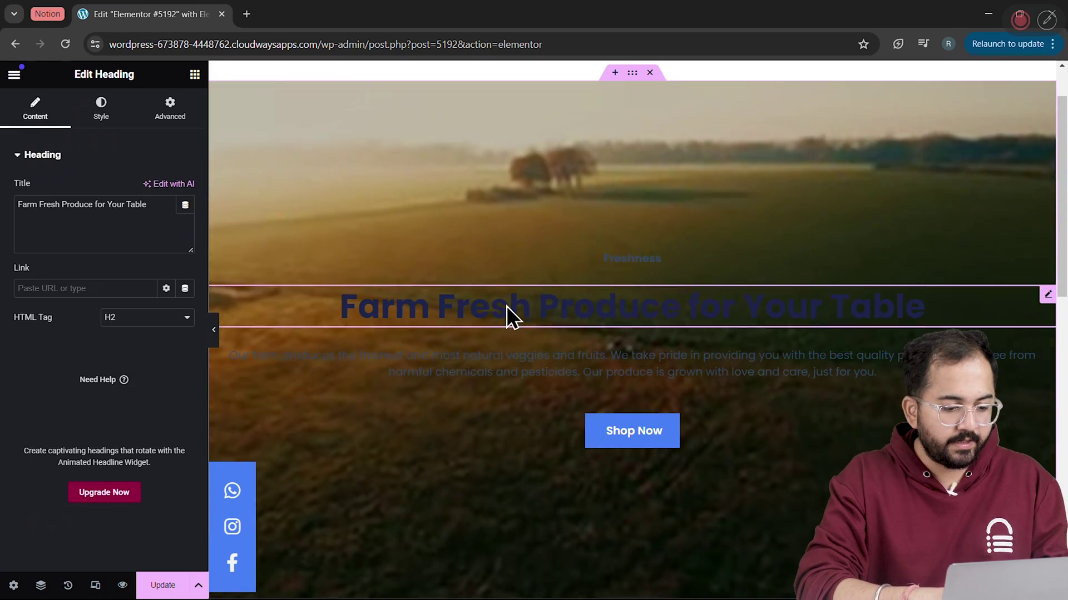
{"action": "left_click", "coordinate": [103, 114]}
{"action": "left_click", "coordinate": [185, 218]}
{"action": "left_click_drag", "start_coordinate": [128, 281], "coordinate": [19, 269]}
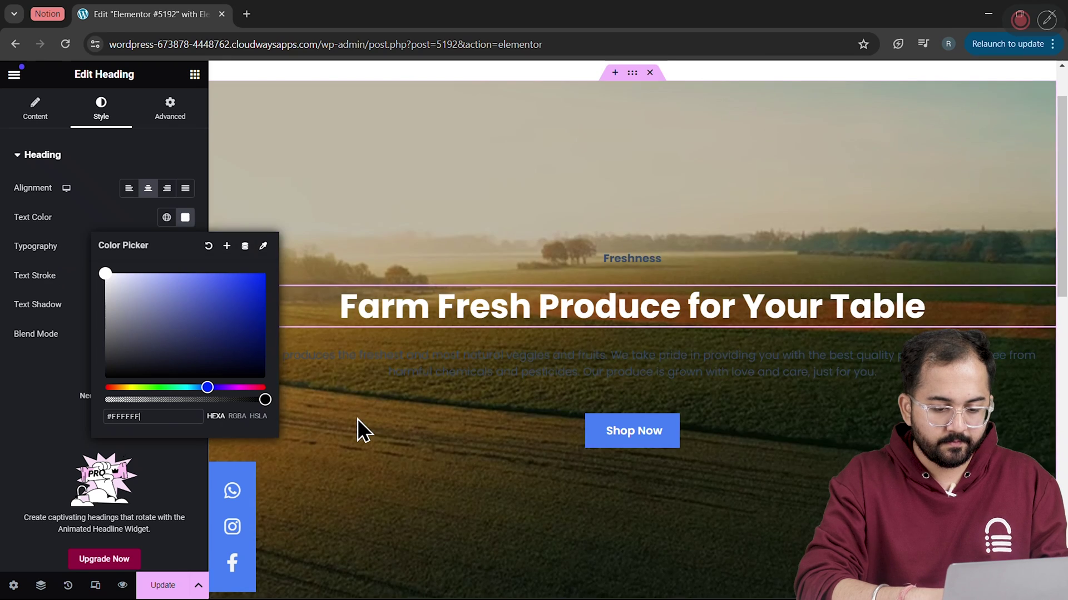
{"action": "left_click", "coordinate": [357, 419]}
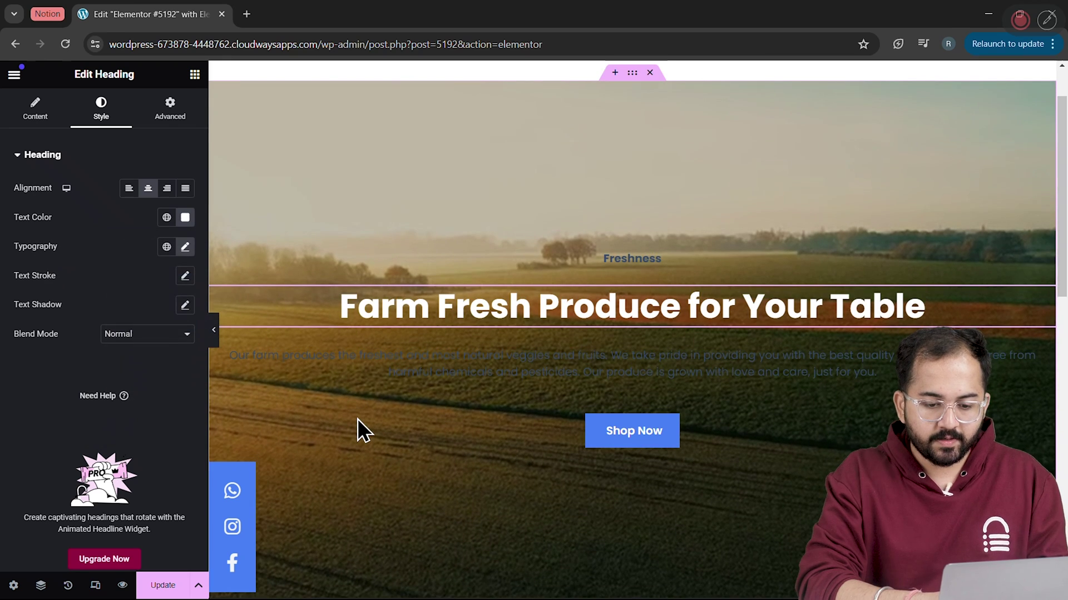
{"action": "left_click", "coordinate": [178, 111]}
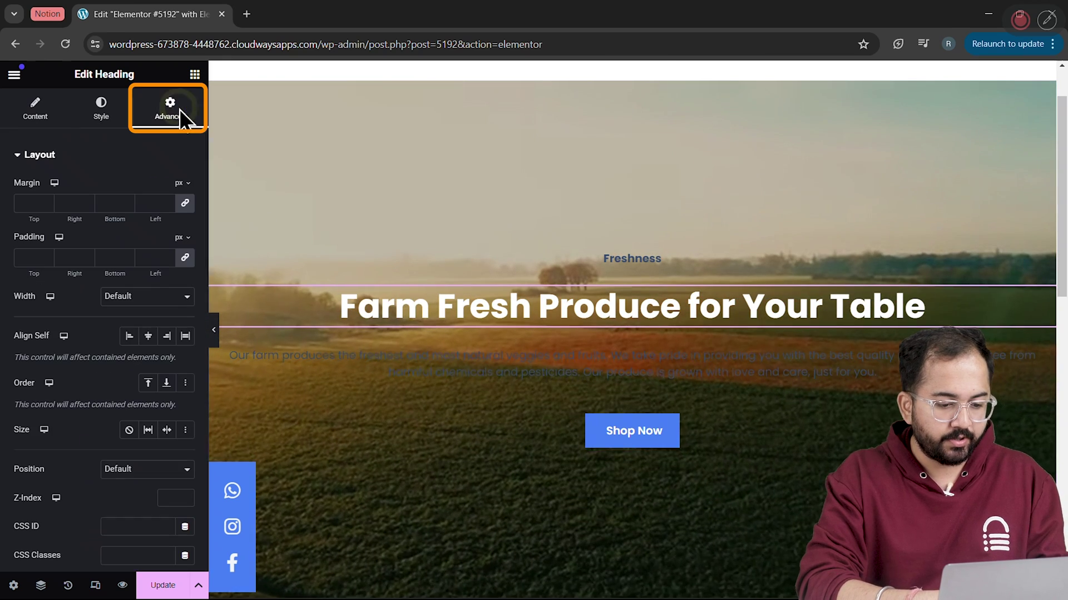
{"action": "left_click", "coordinate": [153, 297]}
{"action": "left_click", "coordinate": [145, 326]}
Delete the Freshness label and check the social icons' secondary colour
{"action": "key", "text": "Delete"}
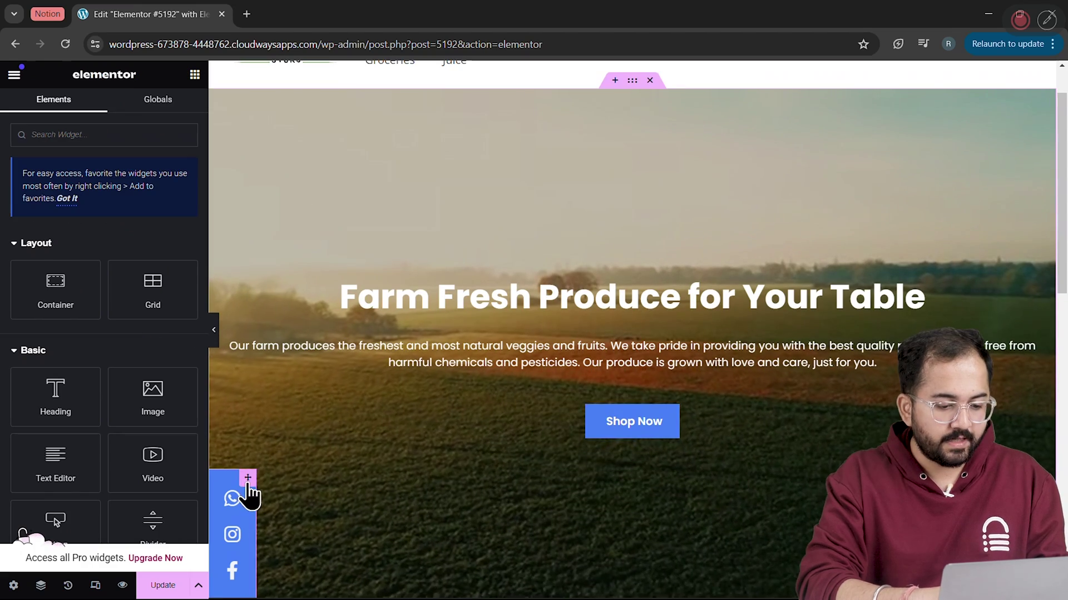
{"action": "left_click", "coordinate": [222, 472]}
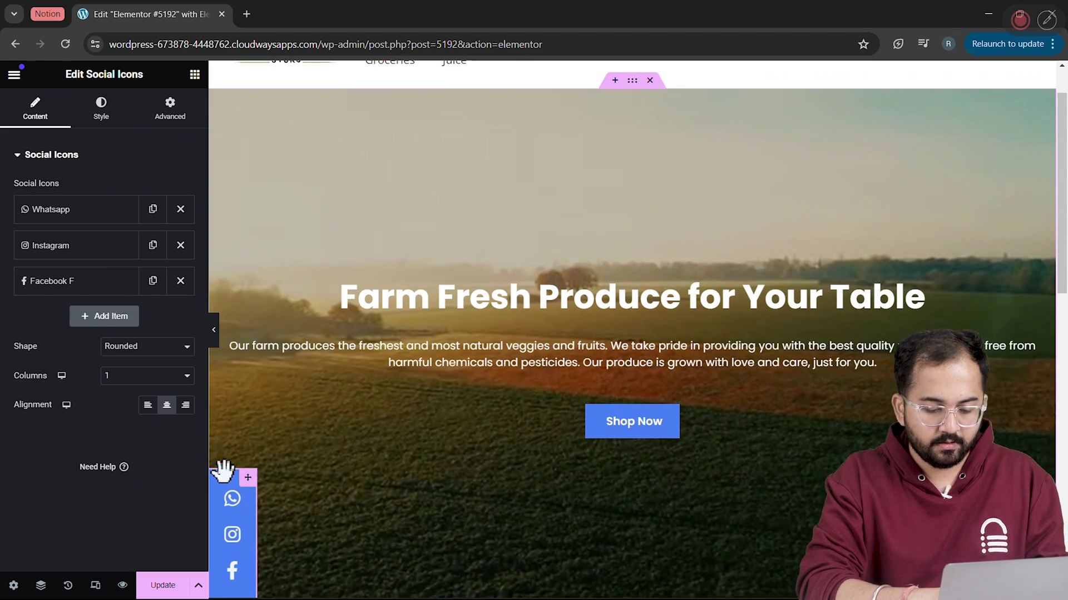
{"action": "left_click", "coordinate": [102, 119]}
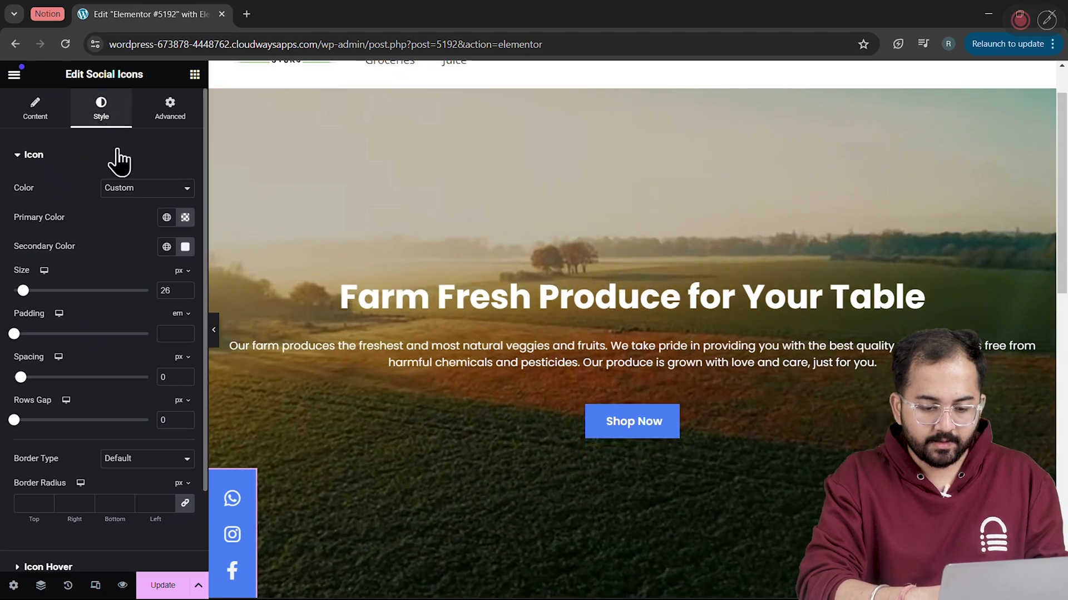
{"action": "left_click", "coordinate": [186, 248]}
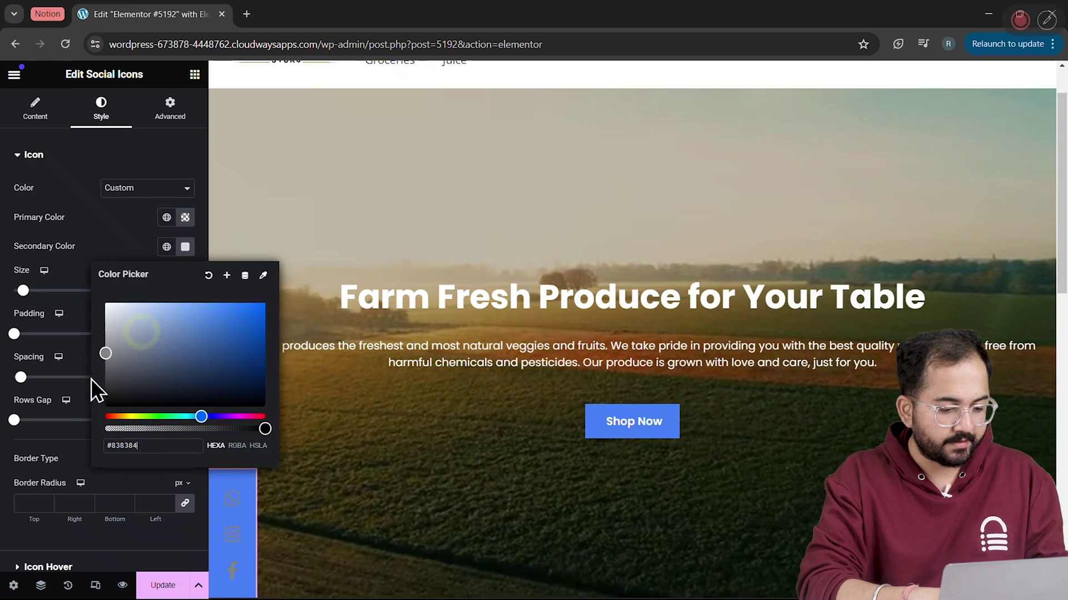
{"action": "left_click", "coordinate": [167, 166]}
Give the social icons bar a white #FFFFFF background in its Advanced settings
{"action": "left_click", "coordinate": [169, 100]}
{"action": "scroll", "coordinate": [108, 394], "scroll_direction": "down", "scroll_amount": 10}
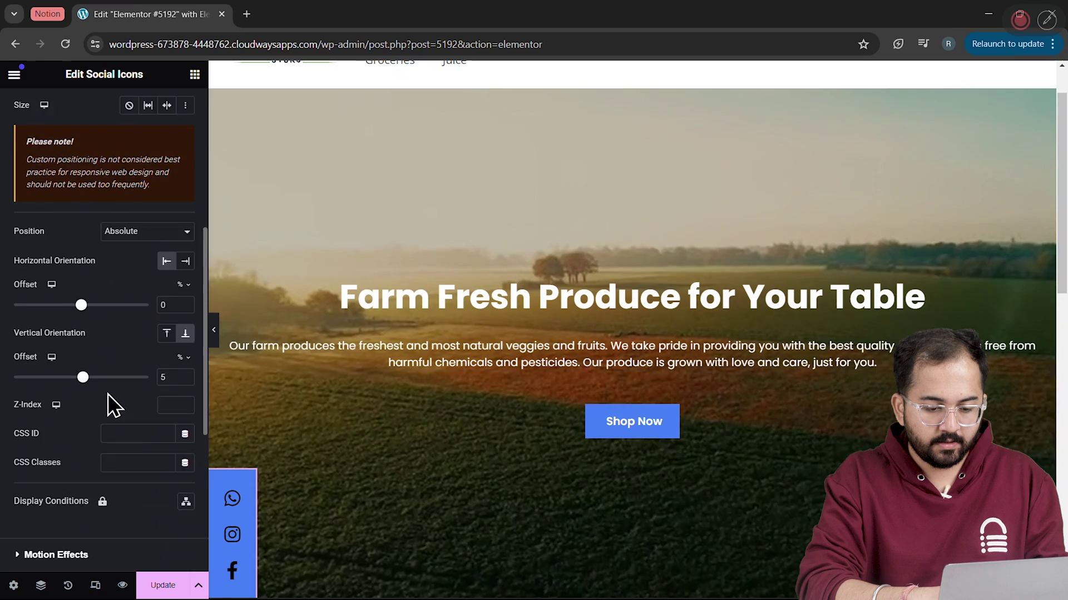
{"action": "left_click", "coordinate": [98, 397]}
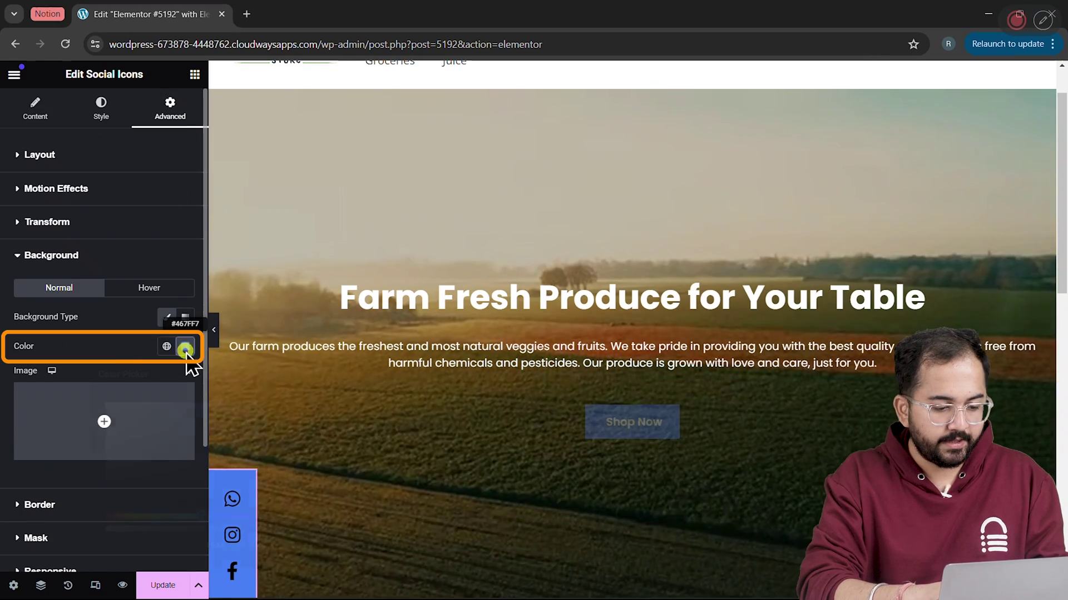
{"action": "left_click", "coordinate": [185, 347]}
{"action": "left_click_drag", "start_coordinate": [221, 407], "coordinate": [105, 404]}
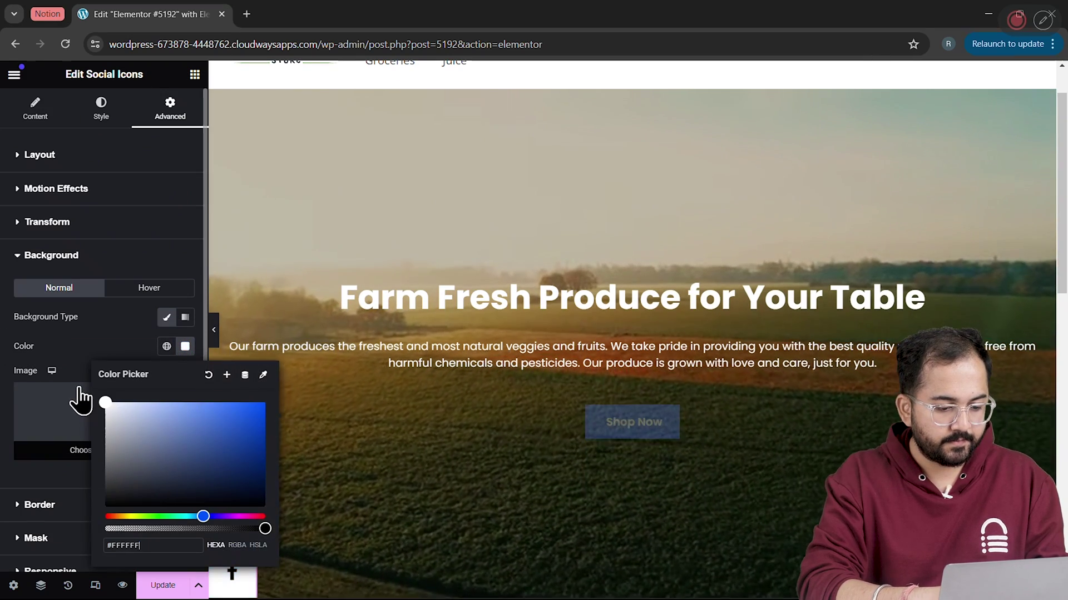
{"action": "left_click", "coordinate": [105, 340]}
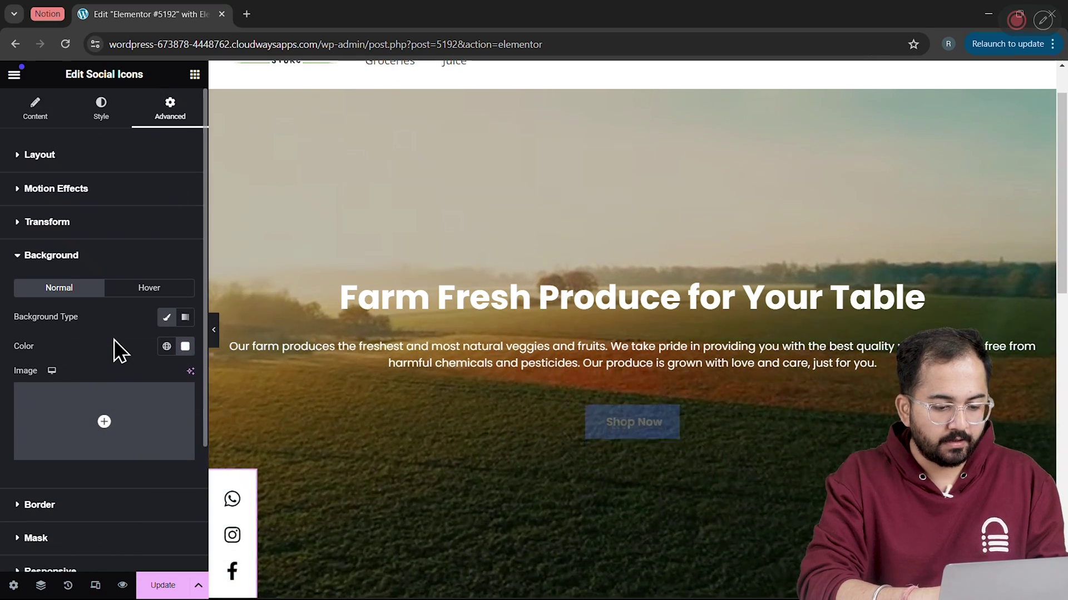
Style the Shop Now button with black text and a white background fill
{"action": "left_click", "coordinate": [668, 422]}
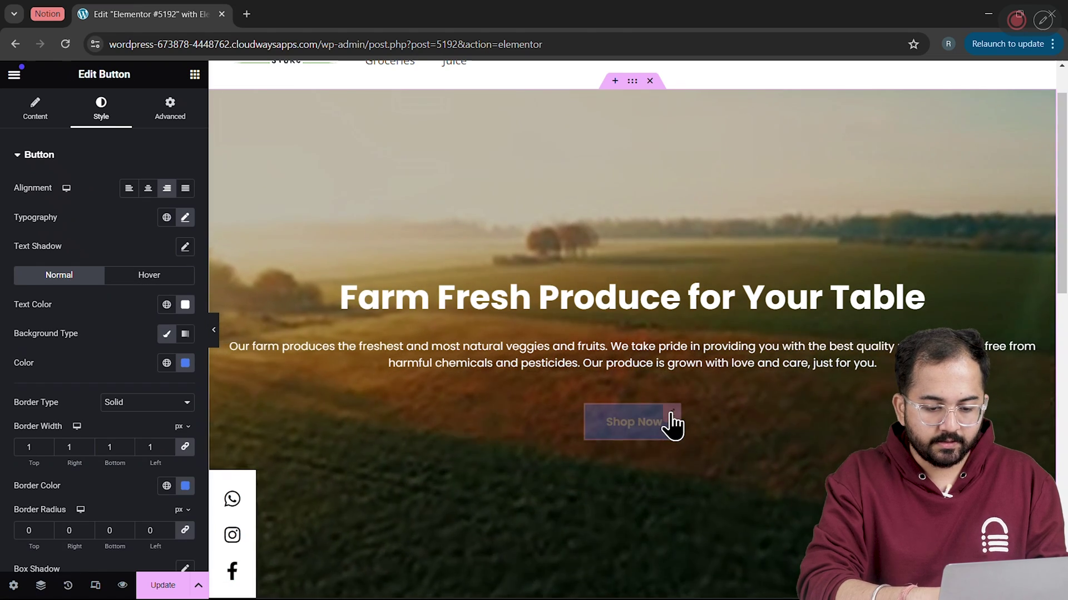
{"action": "left_click", "coordinate": [185, 305]}
{"action": "left_click", "coordinate": [106, 464]}
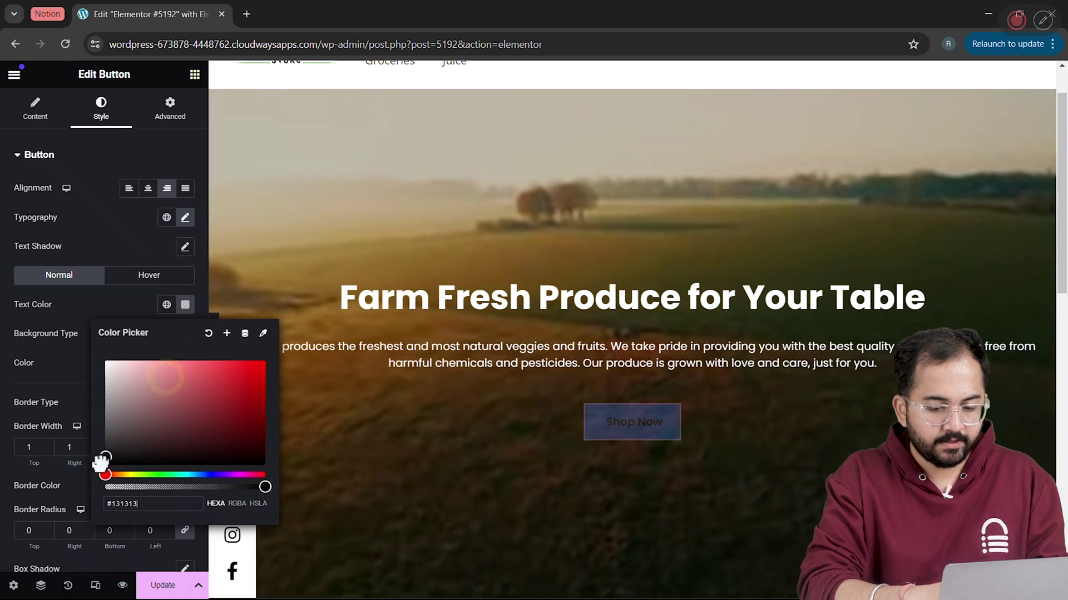
{"action": "left_click", "coordinate": [125, 307]}
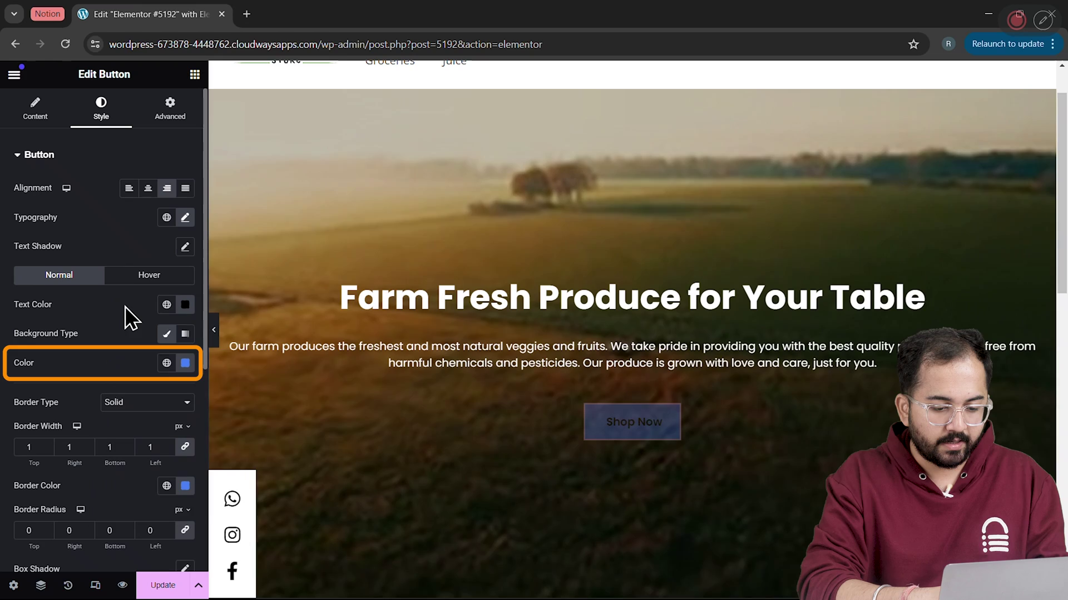
{"action": "left_click", "coordinate": [185, 363]}
{"action": "left_click_drag", "start_coordinate": [147, 453], "coordinate": [83, 403]}
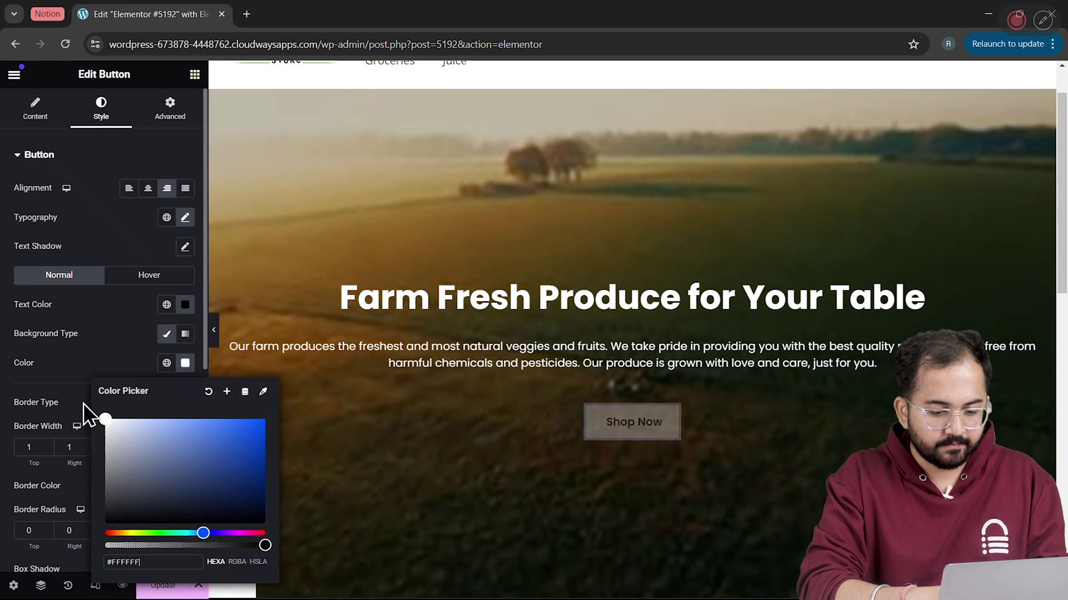
{"action": "left_click", "coordinate": [139, 305]}
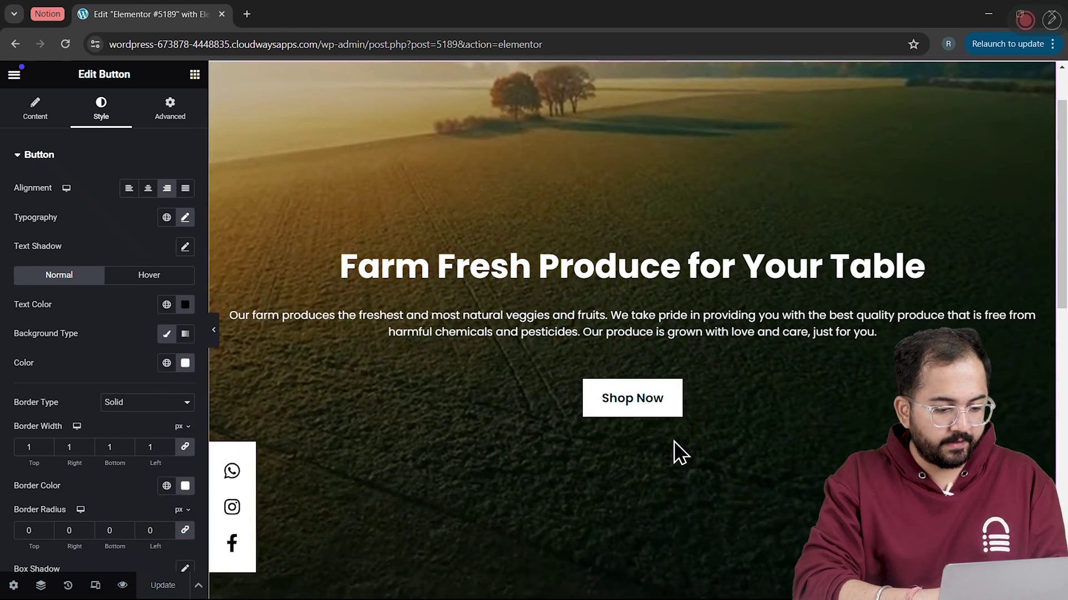
Generate About layouts from a farm-to-home natural produce prompt and insert What Makes Us Unique
{"action": "scroll", "coordinate": [674, 442], "scroll_direction": "down", "scroll_amount": 5}
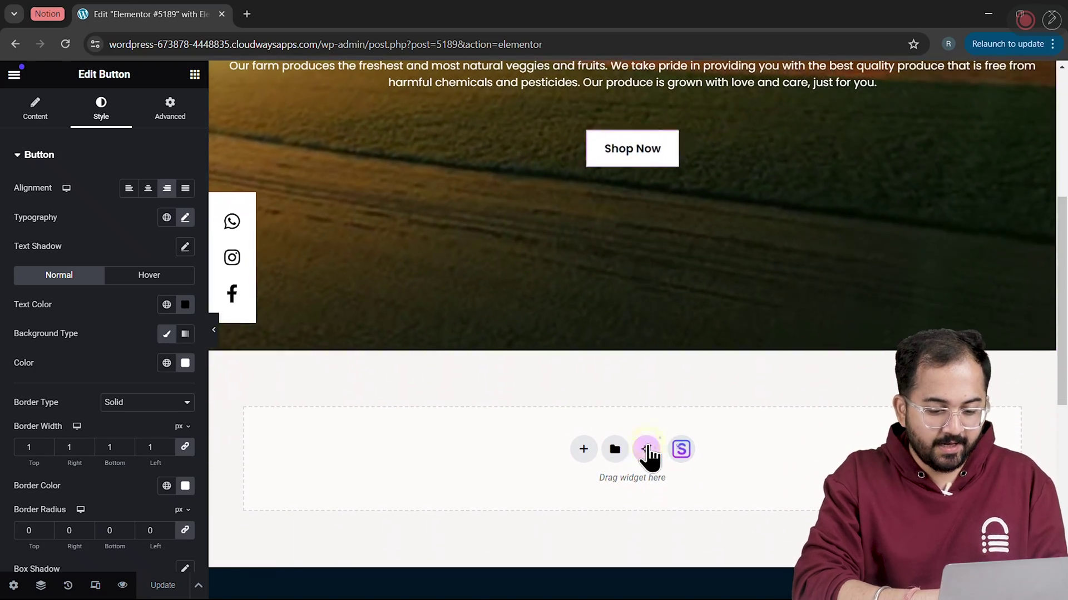
{"action": "left_click", "coordinate": [646, 449]}
{"action": "type", "text": "Create the about us section for a fruits and veggies brand that offers p"}
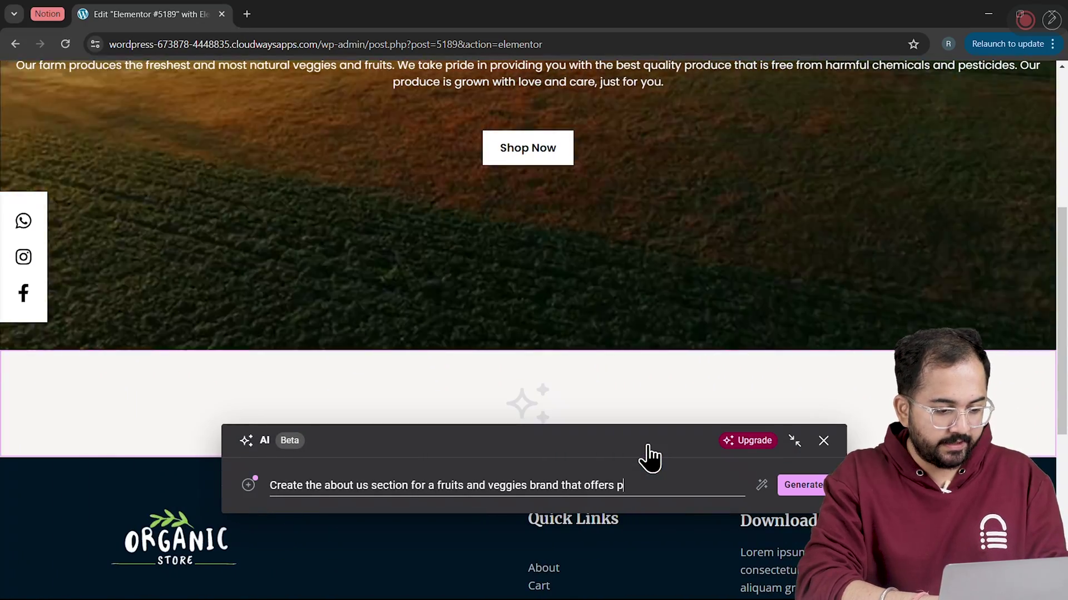
{"action": "key", "text": "BackSpace"}
{"action": "type", "text": "natural produce right from the farm to your homes"}
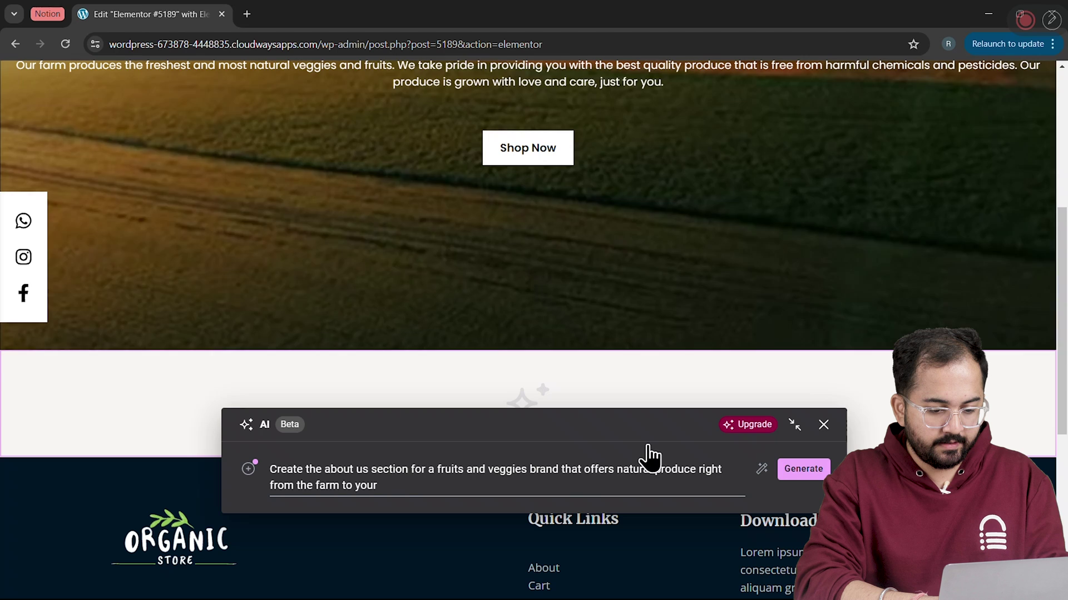
{"action": "left_click", "coordinate": [801, 485]}
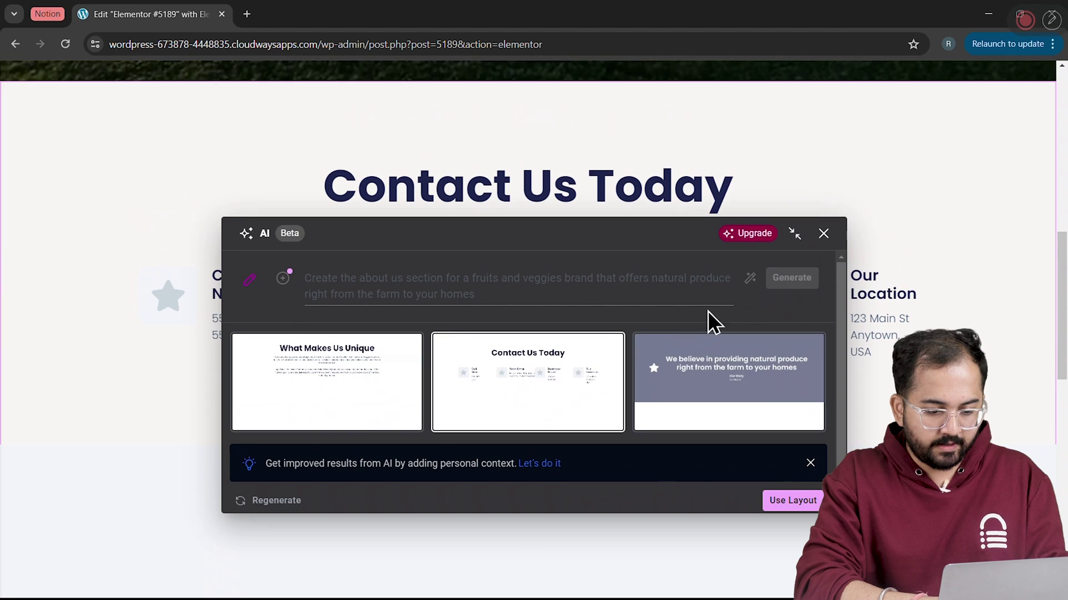
{"action": "left_click", "coordinate": [794, 233]}
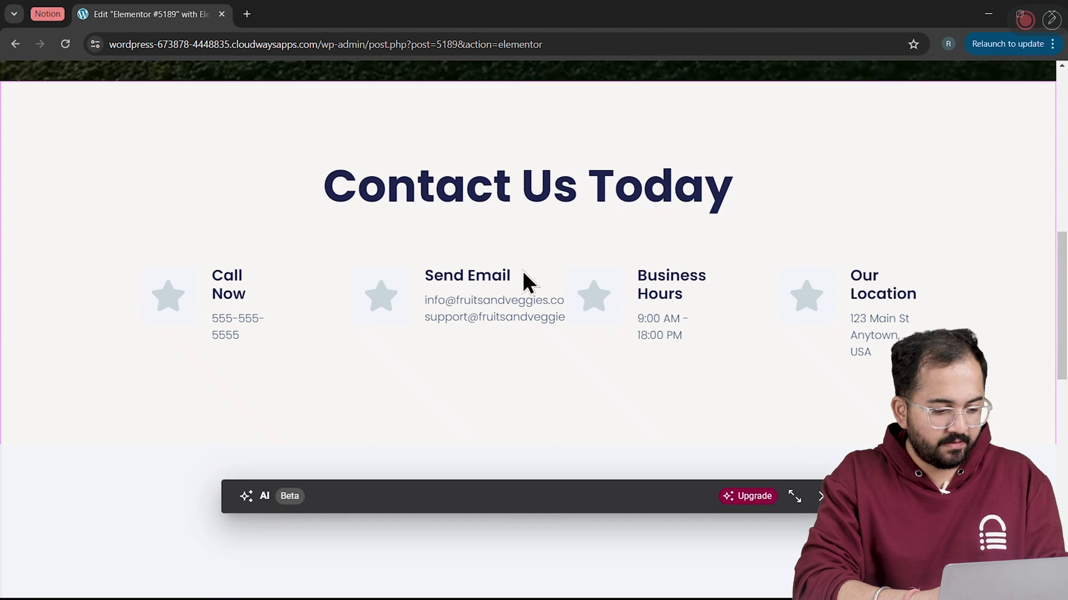
{"action": "left_click", "coordinate": [796, 499]}
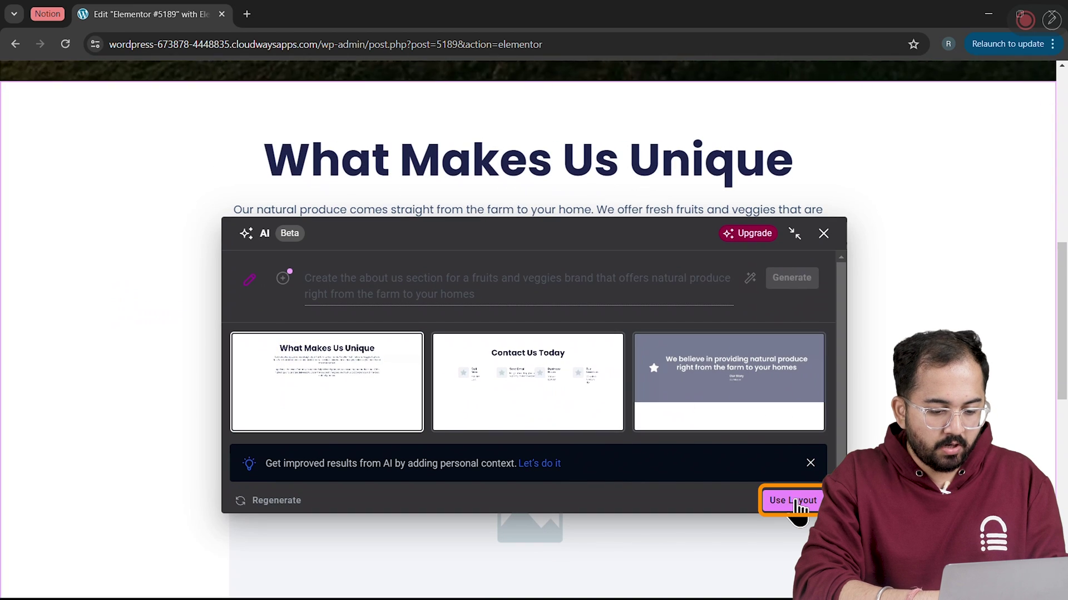
{"action": "left_click", "coordinate": [794, 501]}
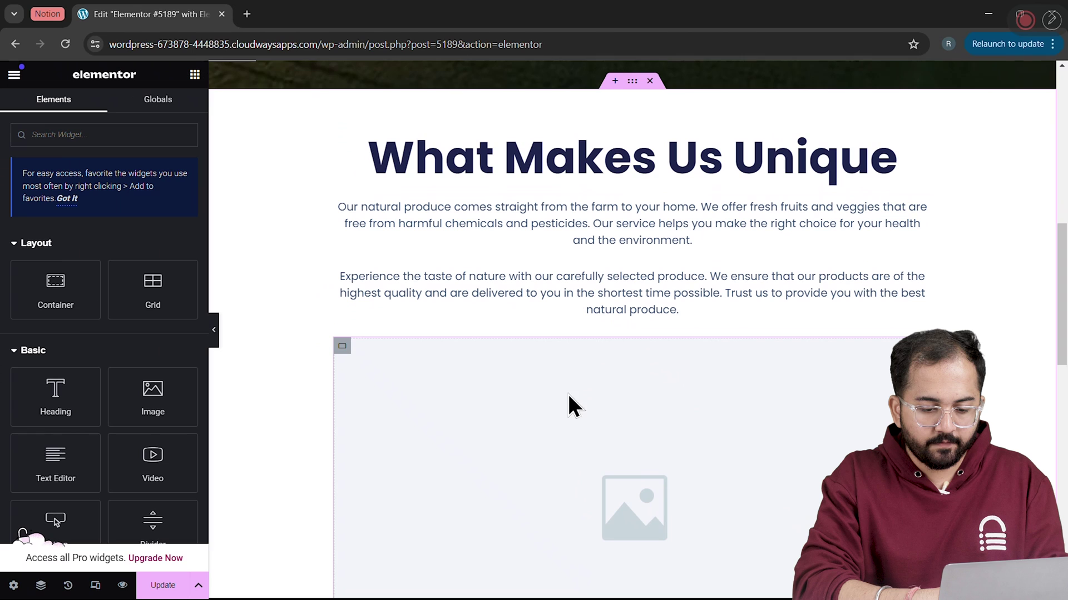
Switch the image container's background to a slideshow and add the lettuce image
{"action": "left_click", "coordinate": [342, 346]}
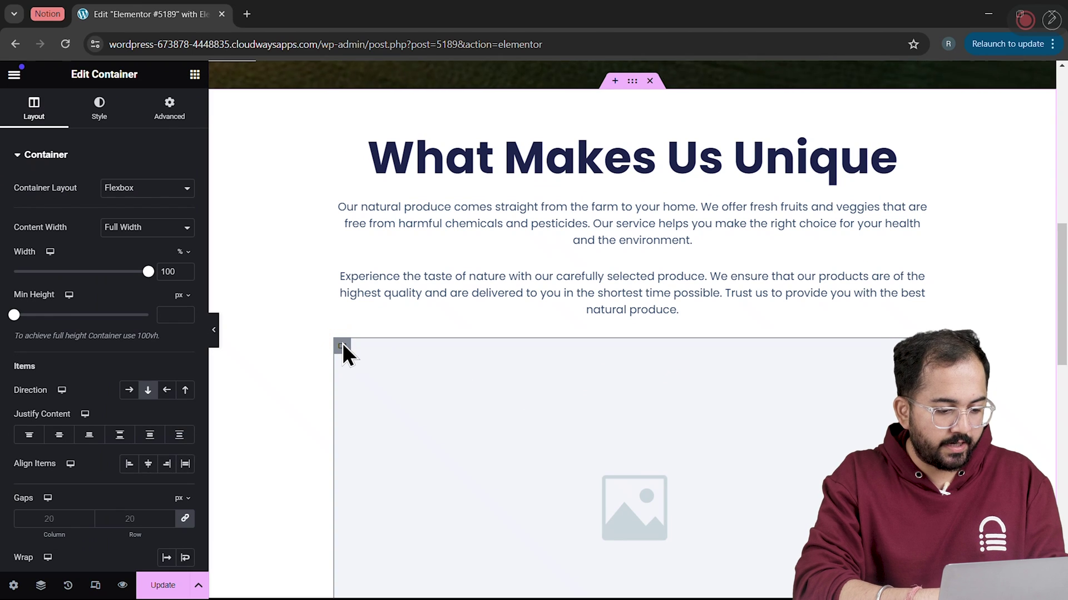
{"action": "scroll", "coordinate": [452, 435], "scroll_direction": "down", "scroll_amount": 2}
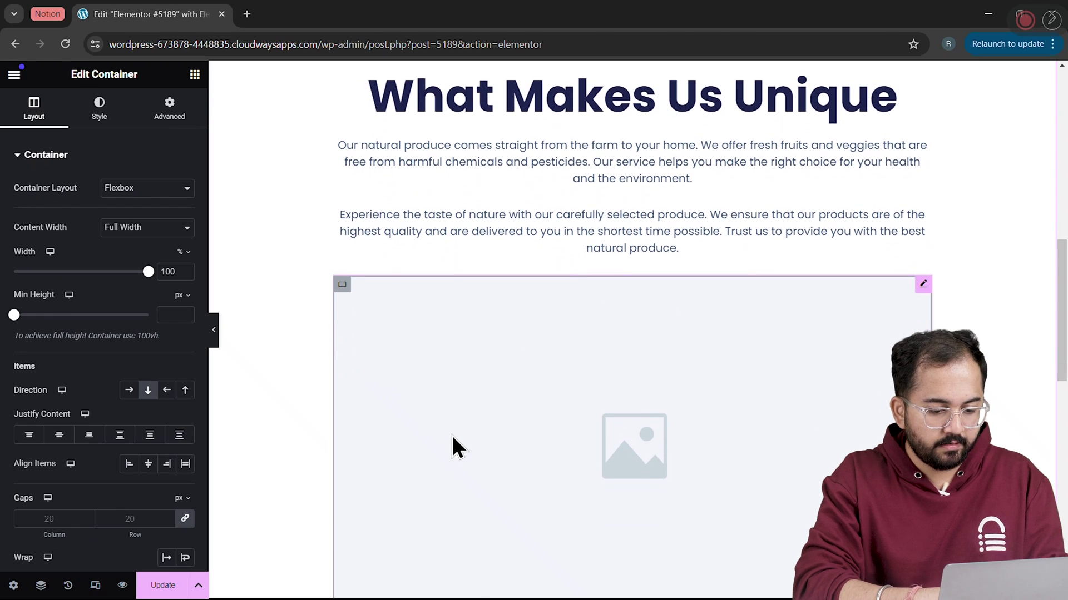
{"action": "left_click", "coordinate": [99, 108]}
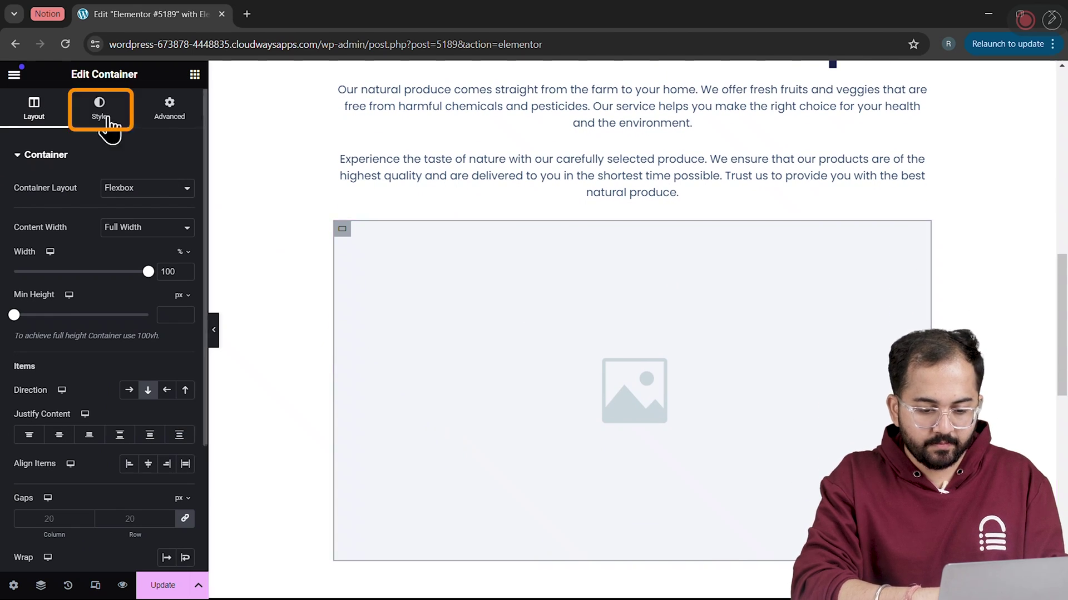
{"action": "left_click", "coordinate": [186, 219]}
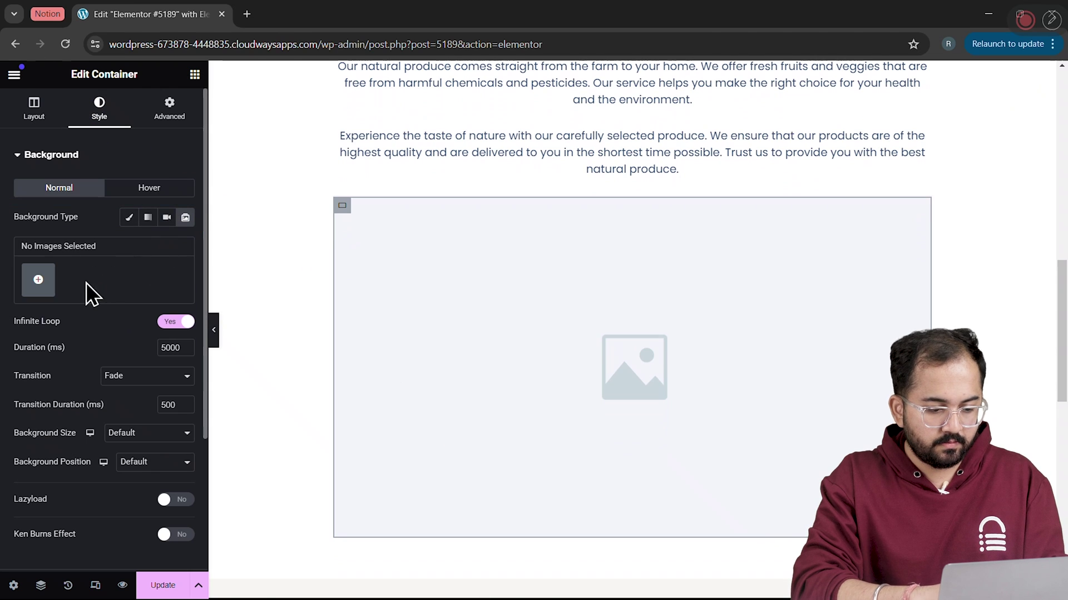
{"action": "left_click", "coordinate": [38, 280]}
{"action": "left_click", "coordinate": [245, 393]}
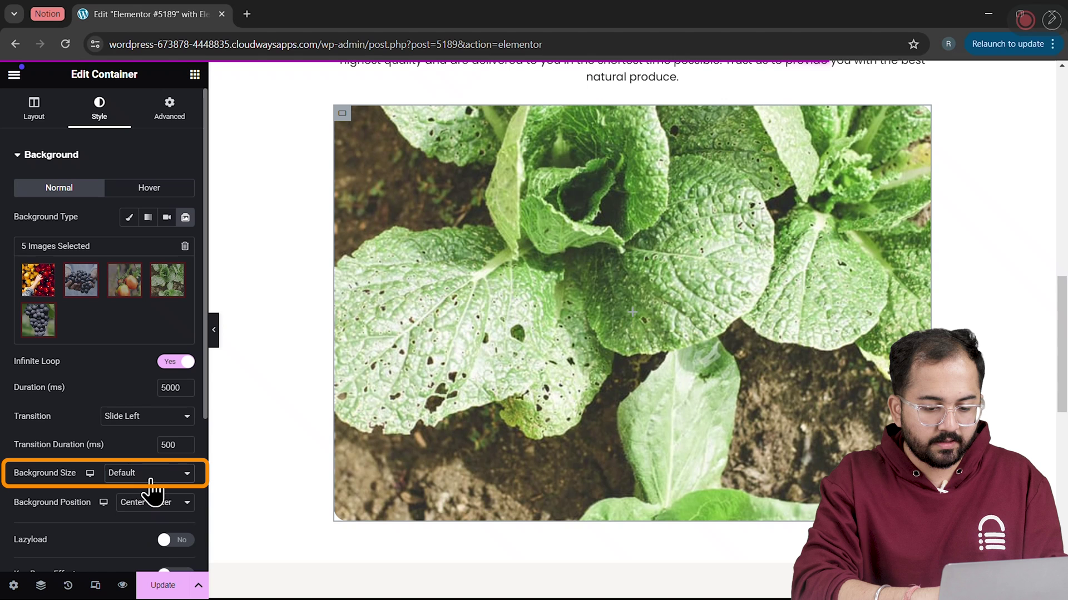
Set the slideshow background size to Cover, kept centred, with a Slide Left transition
{"action": "left_click", "coordinate": [151, 478]}
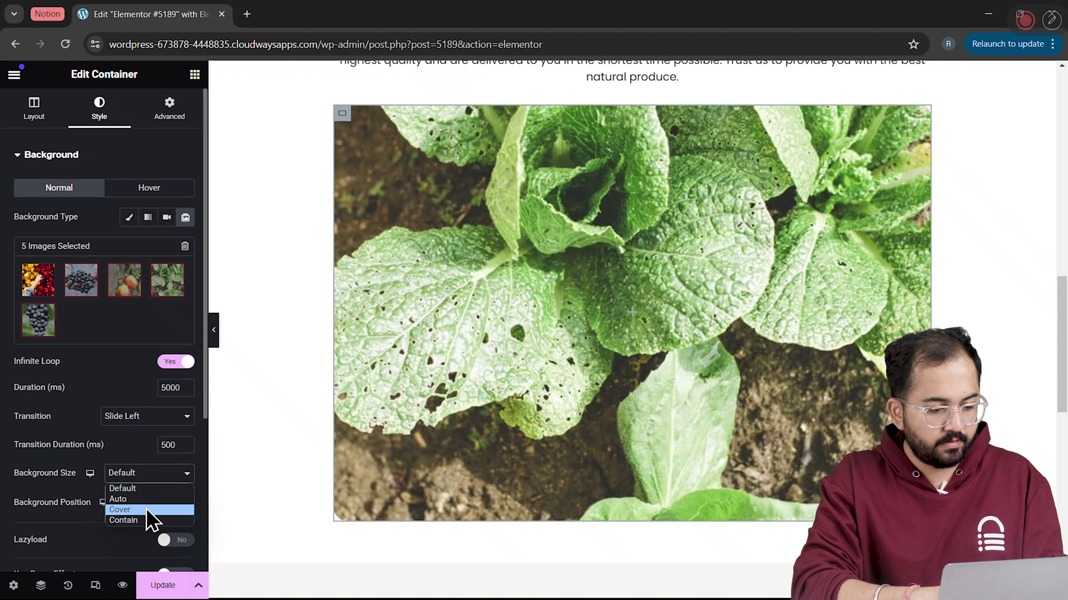
{"action": "left_click", "coordinate": [145, 509]}
{"action": "left_click", "coordinate": [166, 503]}
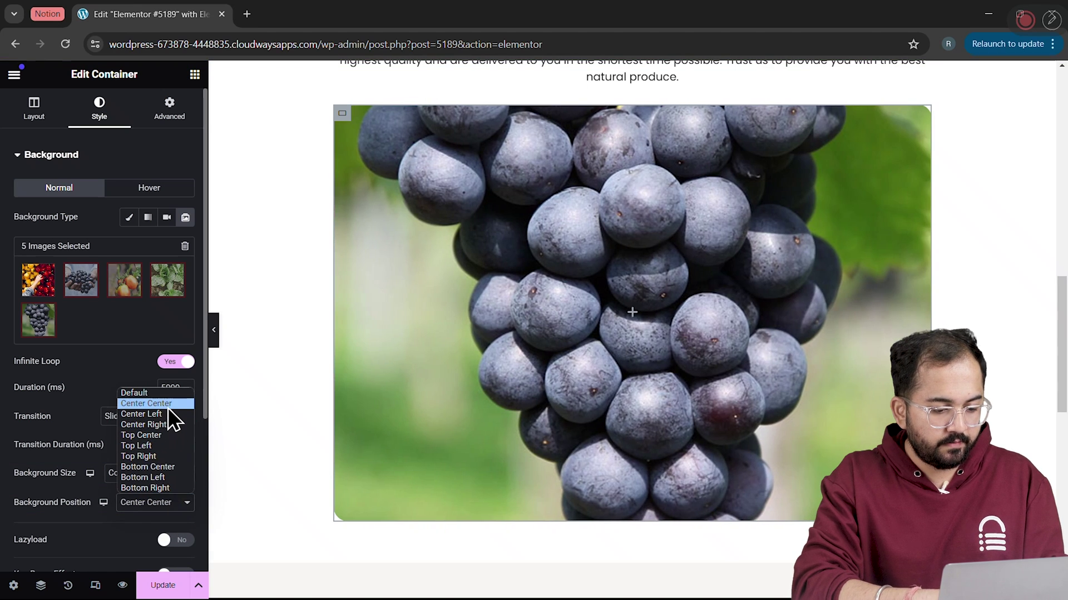
{"action": "left_click", "coordinate": [168, 408]}
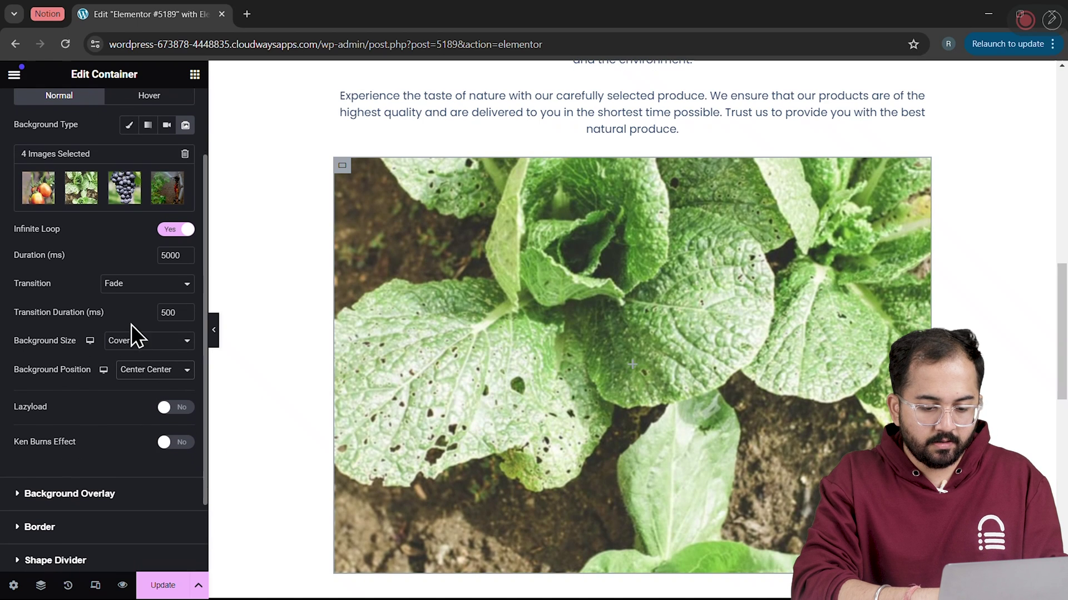
{"action": "left_click", "coordinate": [136, 287]}
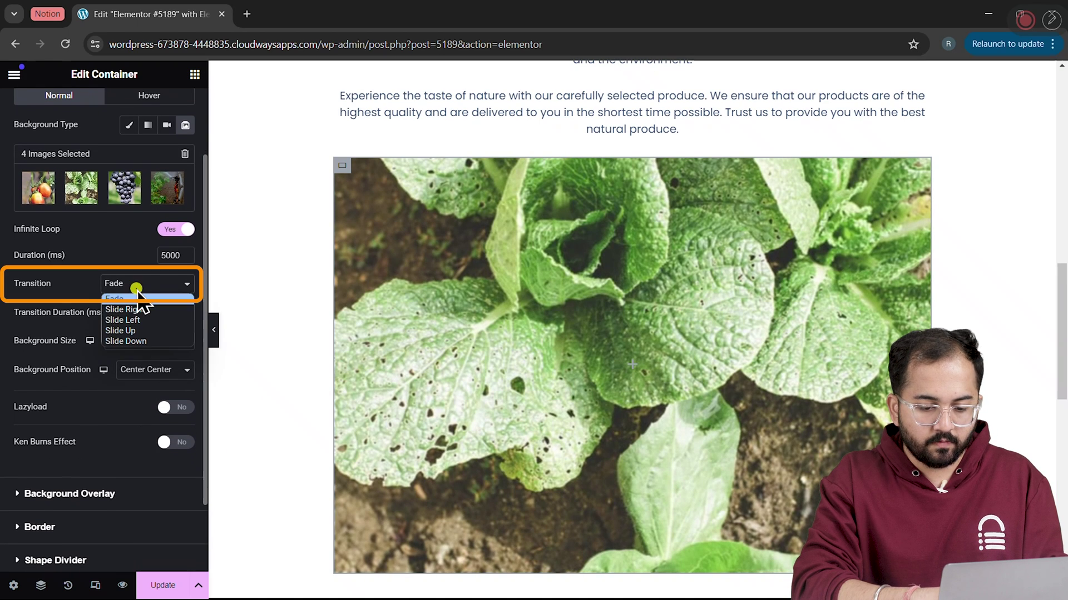
{"action": "left_click", "coordinate": [146, 321]}
Set the slideshow box's border type to None
{"action": "scroll", "coordinate": [100, 536], "scroll_direction": "down", "scroll_amount": 1}
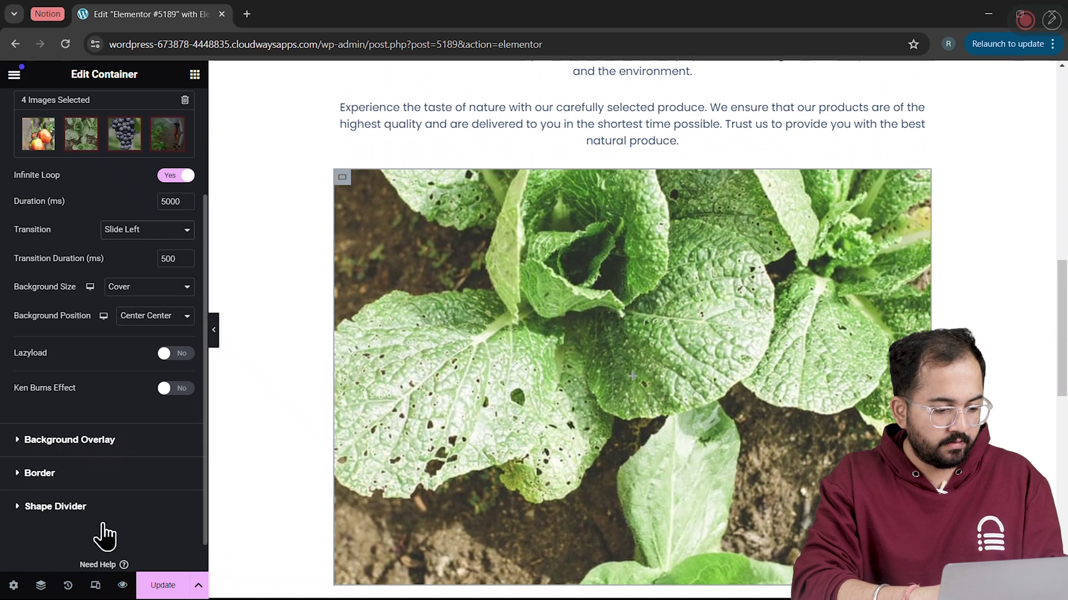
{"action": "left_click", "coordinate": [99, 472]}
{"action": "left_click", "coordinate": [148, 283]}
{"action": "left_click", "coordinate": [120, 320]}
{"action": "left_click", "coordinate": [138, 282]}
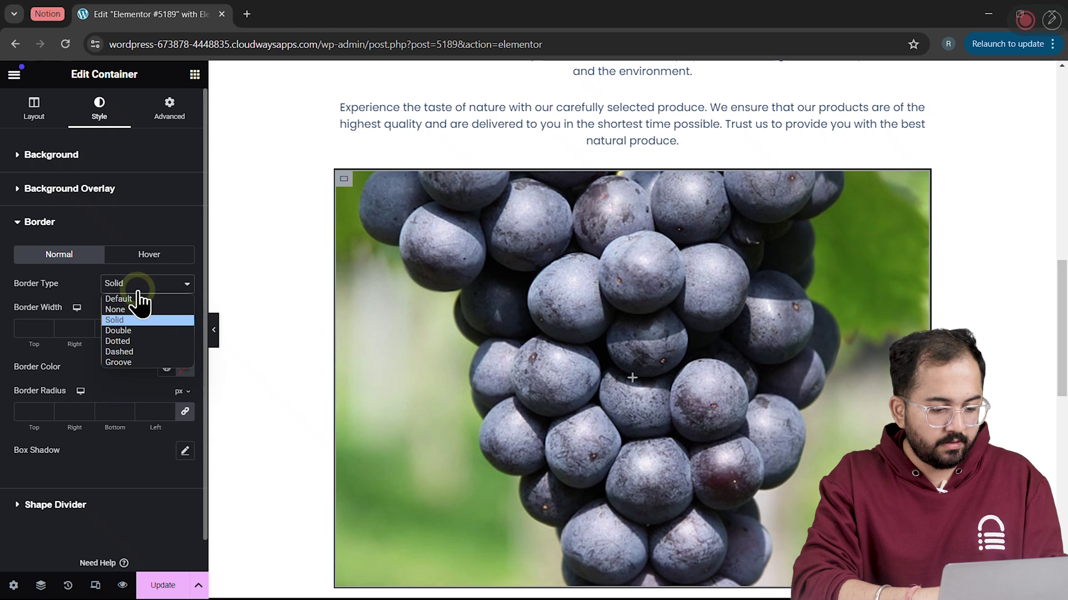
{"action": "left_click", "coordinate": [115, 310]}
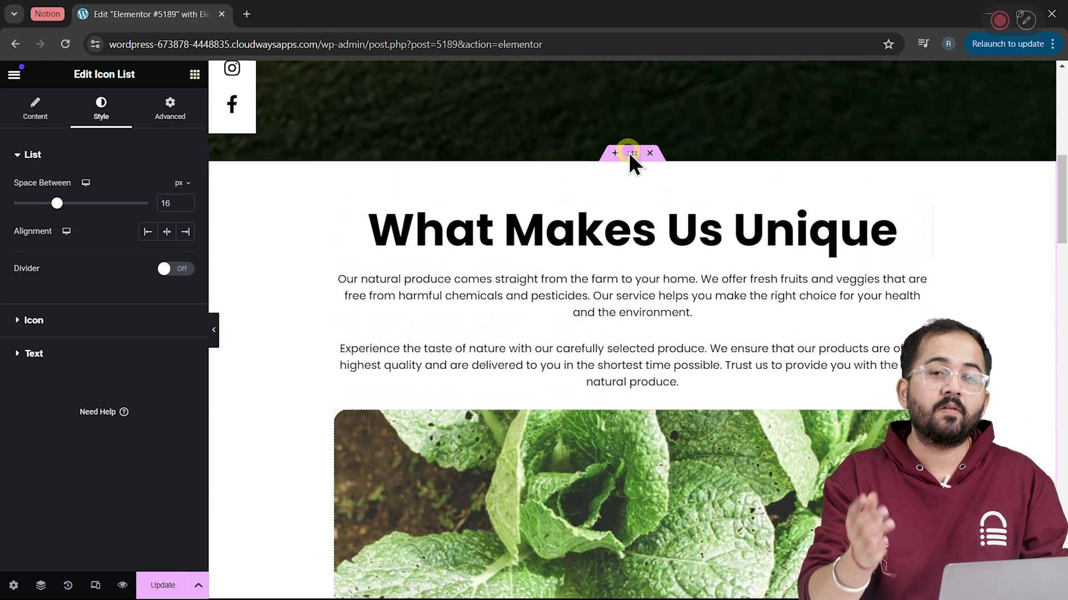
Lay the About section out as a horizontal row with a column gap of 20, nudged slightly wider
{"action": "left_click", "coordinate": [630, 154]}
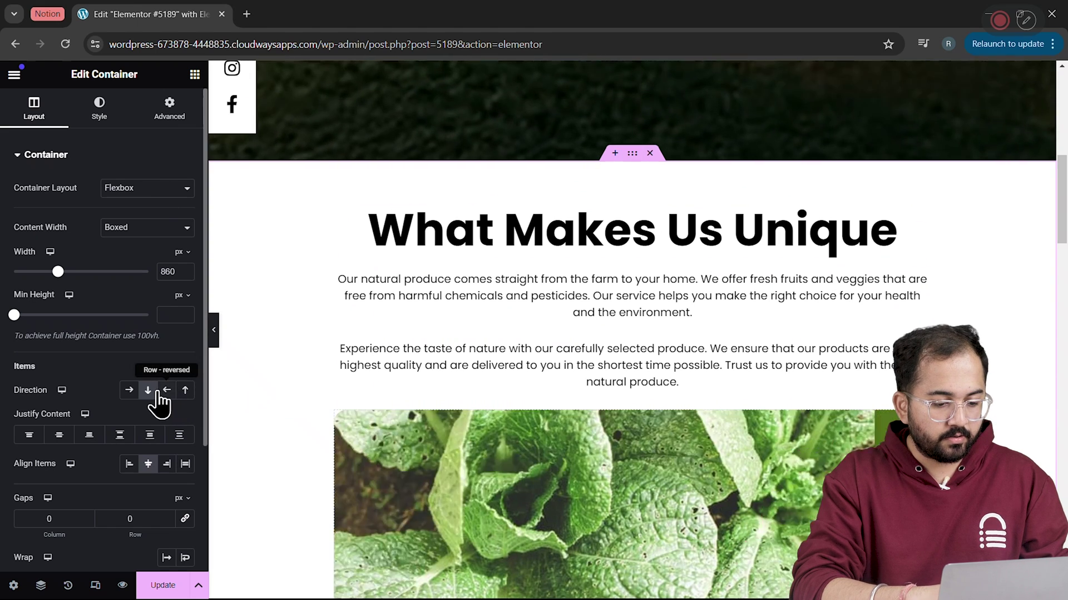
{"action": "left_click", "coordinate": [129, 390]}
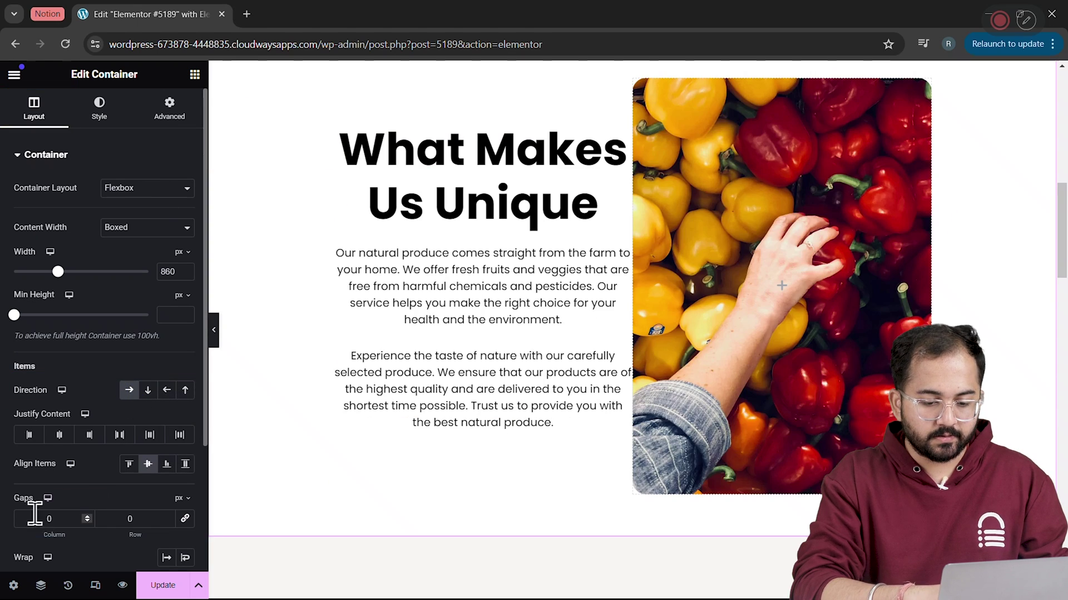
{"action": "left_click", "coordinate": [34, 514]}
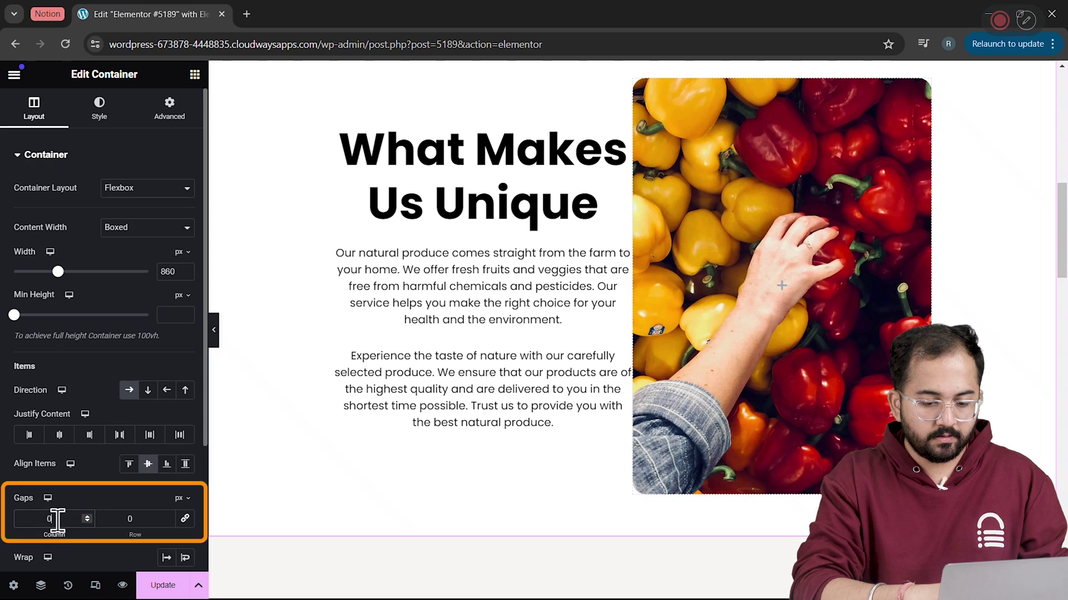
{"action": "type", "text": "20"}
{"action": "left_click", "coordinate": [87, 515]}
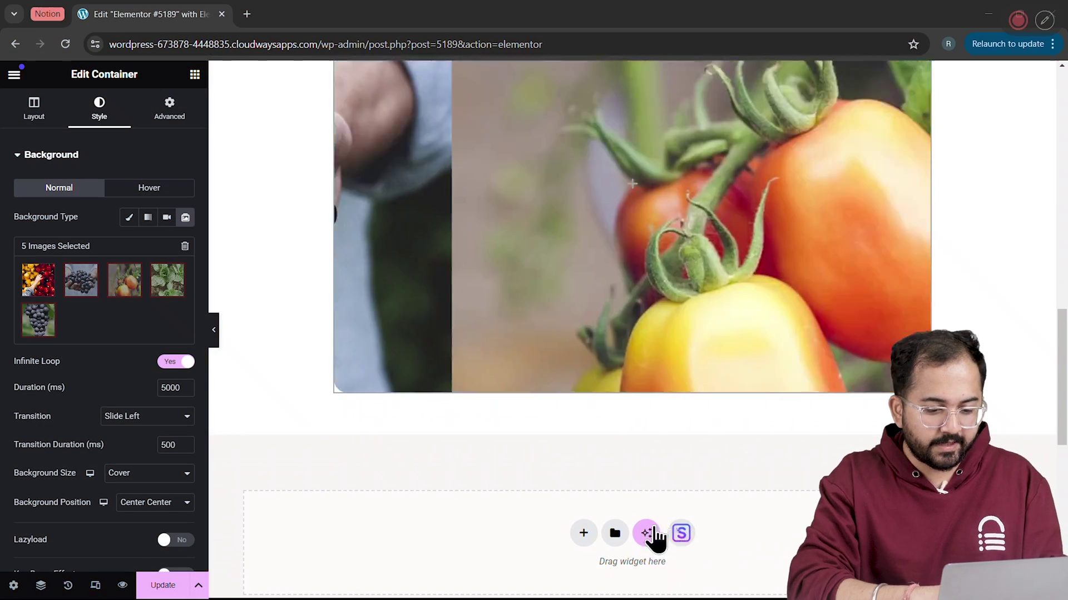
Generate an AI section of three product cards with Add to Cart buttons and insert the first layout
{"action": "left_click", "coordinate": [647, 533]}
{"action": "type", "text": "Create a section with three different product cards with Add to Cart buttons for a landing page of a website/brand that sells fresh and natural fruits and veggies"}
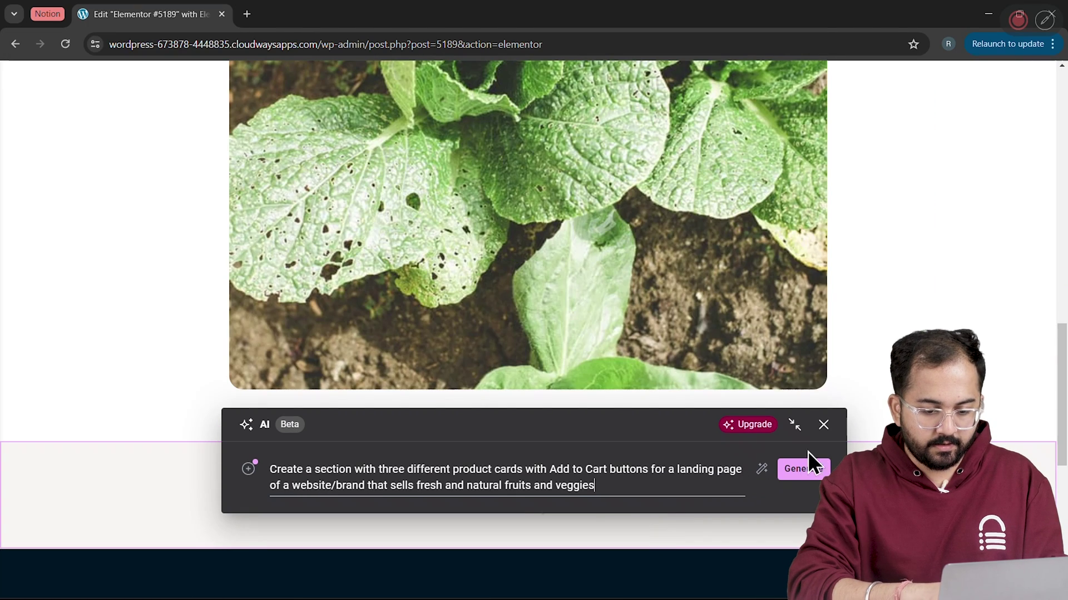
{"action": "left_click", "coordinate": [803, 469]}
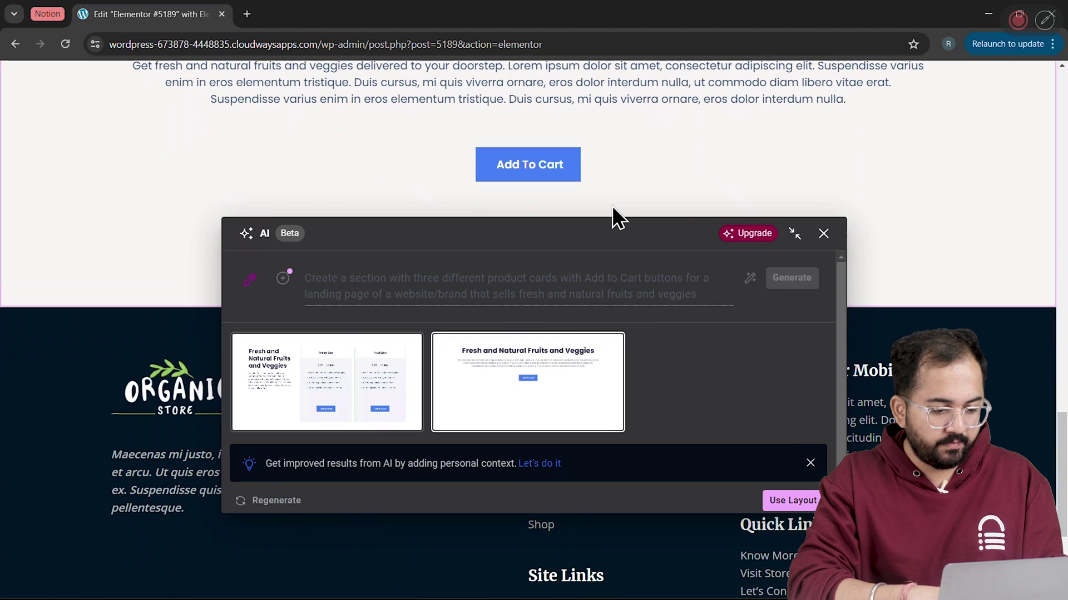
{"action": "left_click", "coordinate": [412, 375]}
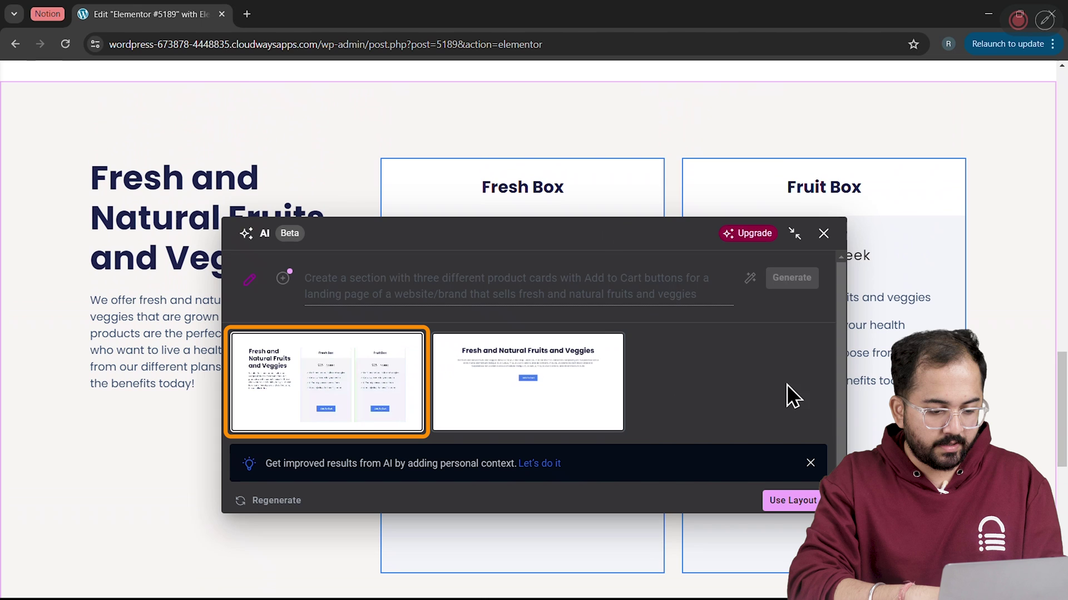
{"action": "left_click", "coordinate": [794, 502]}
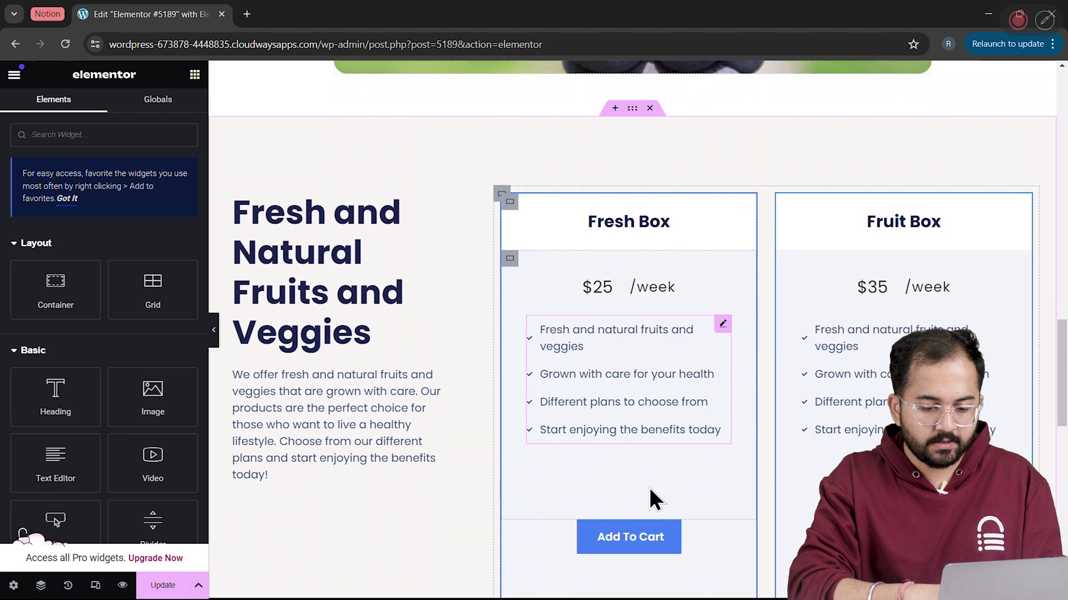
Give the Fresh Box card a #000000 black border
{"action": "scroll", "coordinate": [576, 307], "scroll_direction": "down", "scroll_amount": 1}
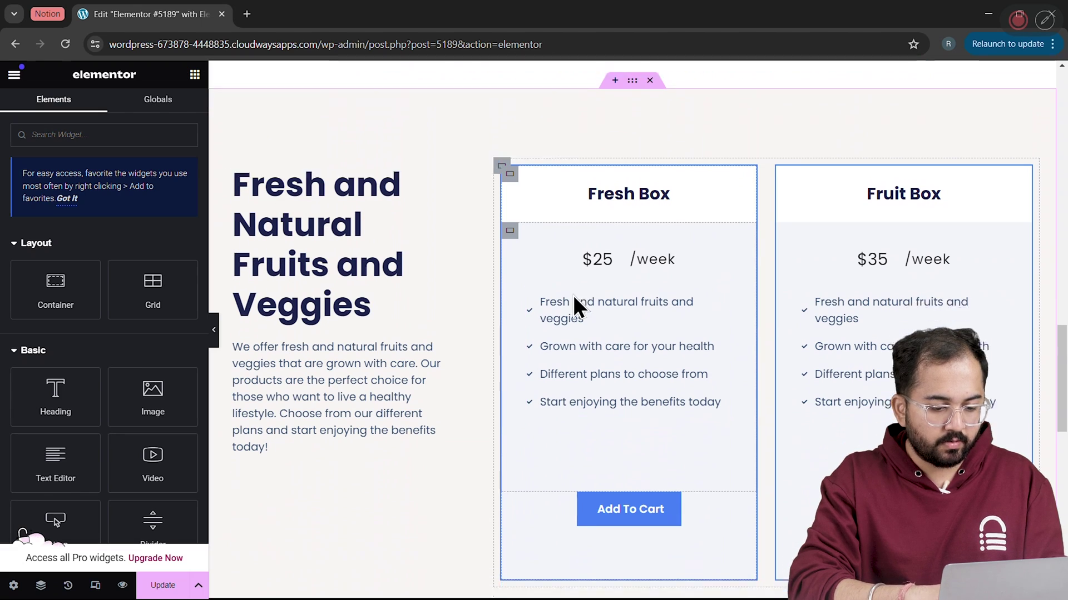
{"action": "left_click", "coordinate": [512, 178]}
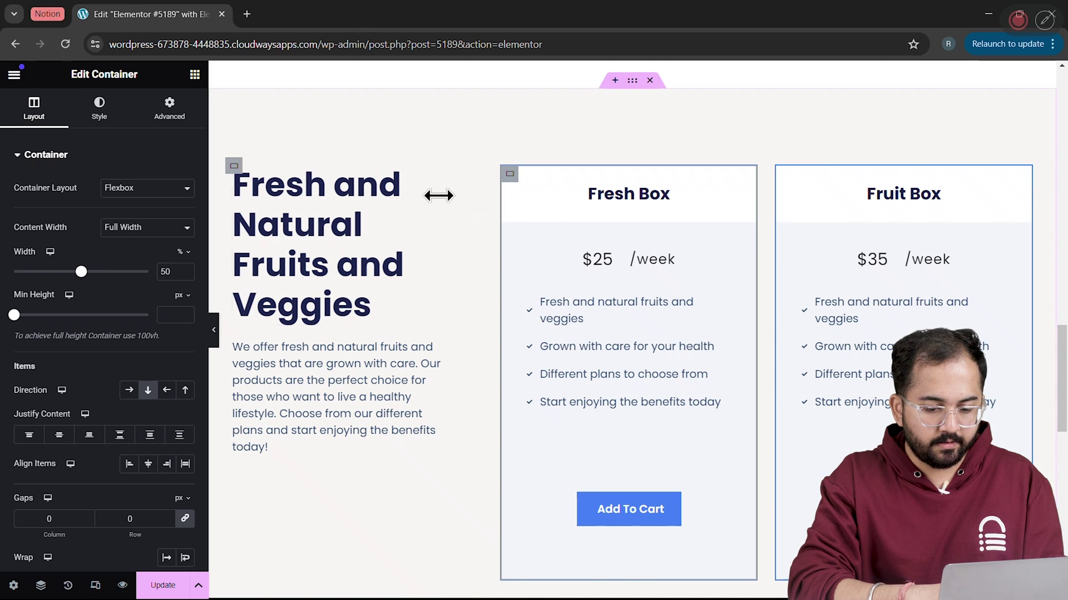
{"action": "left_click", "coordinate": [99, 107]}
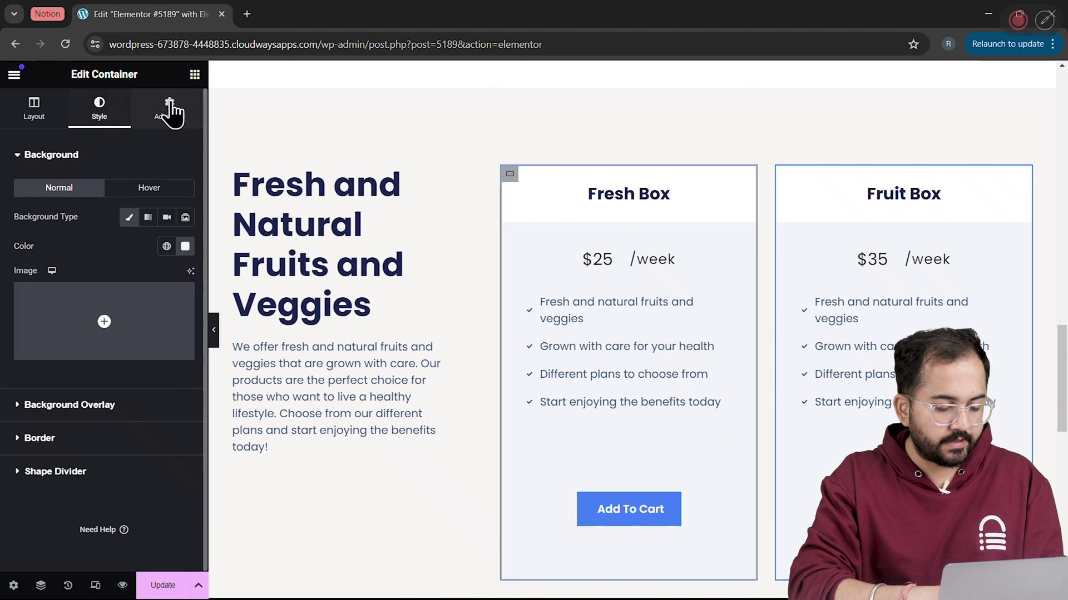
{"action": "left_click", "coordinate": [84, 436]}
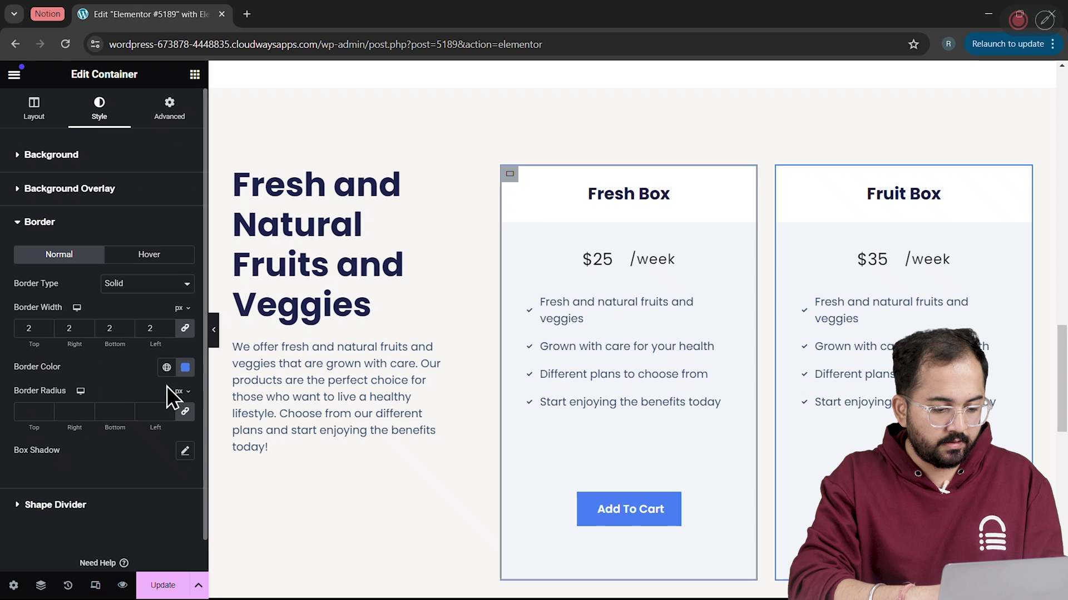
{"action": "left_click", "coordinate": [184, 369]}
{"action": "type", "text": "#000000"}
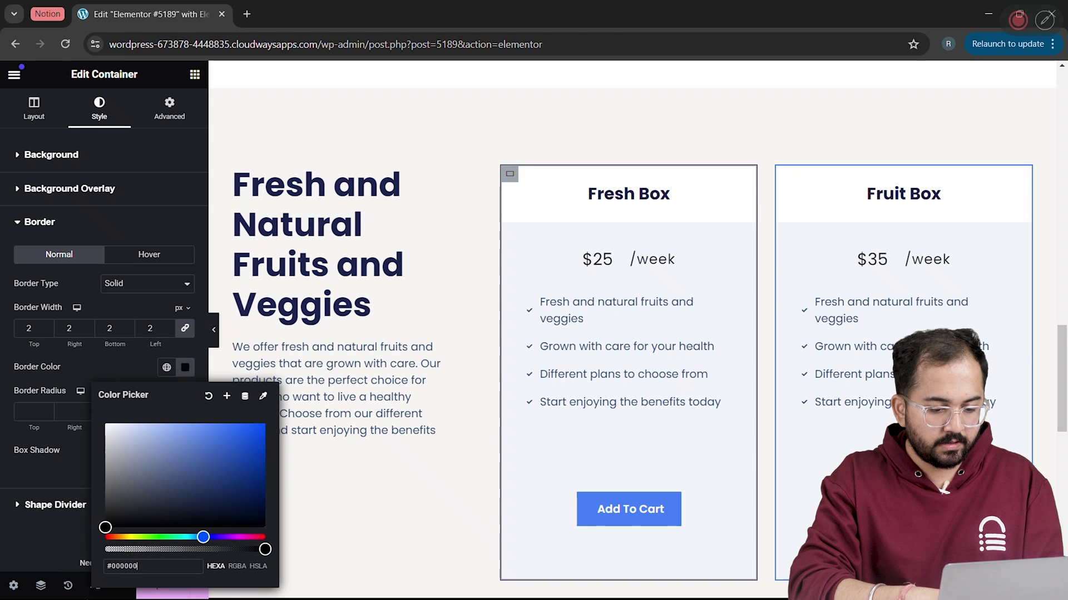
{"action": "left_click", "coordinate": [373, 501]}
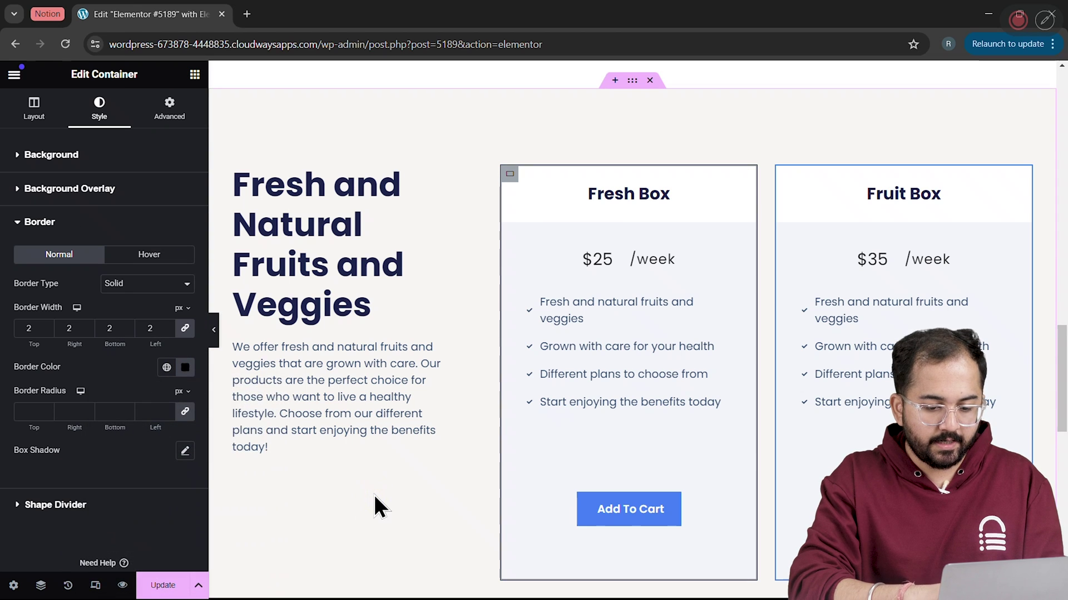
Make the Fresh and Natural Fruits and Veggies heading text black
{"action": "left_click", "coordinate": [325, 231]}
{"action": "left_click", "coordinate": [101, 106]}
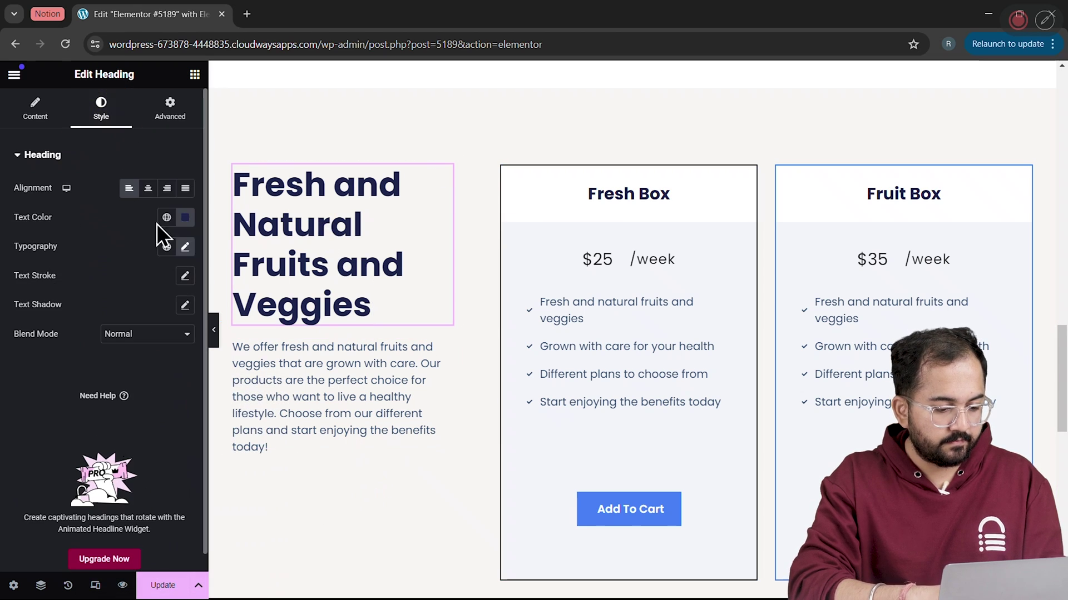
{"action": "left_click", "coordinate": [185, 218]}
{"action": "left_click_drag", "start_coordinate": [186, 298], "coordinate": [78, 410]}
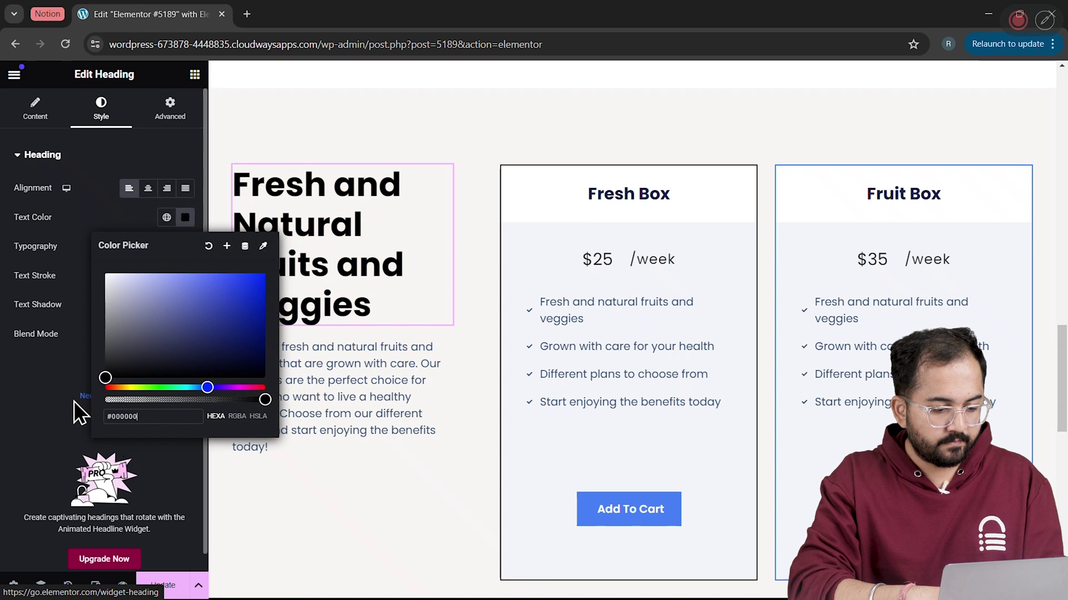
{"action": "left_click", "coordinate": [390, 439]}
{"action": "left_click", "coordinate": [626, 486]}
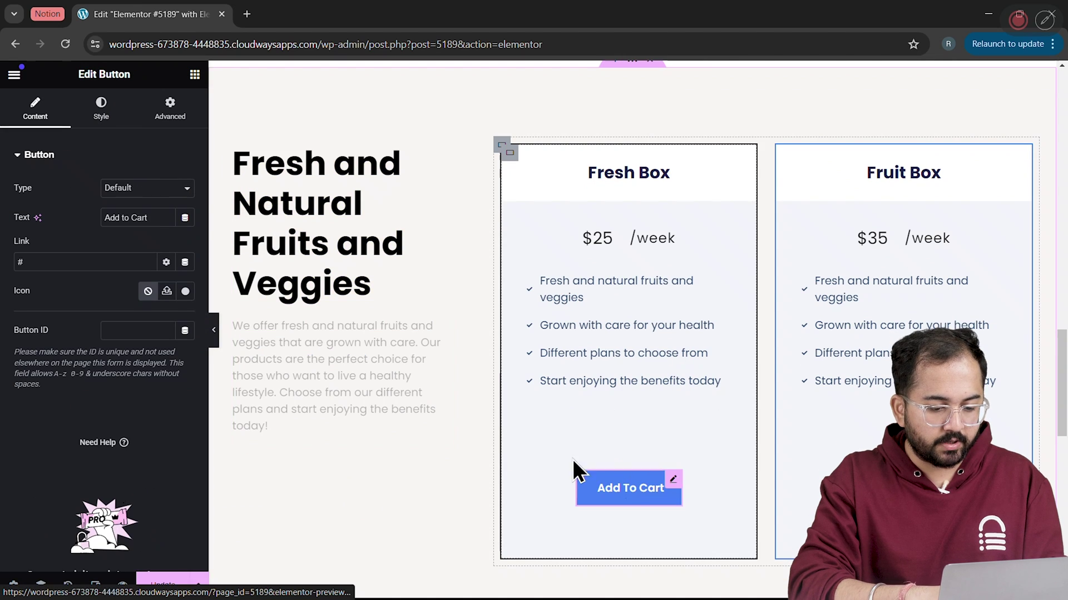
Set the Add To Cart button's background colour to #000000
{"action": "left_click", "coordinate": [102, 114]}
{"action": "left_click", "coordinate": [185, 363]}
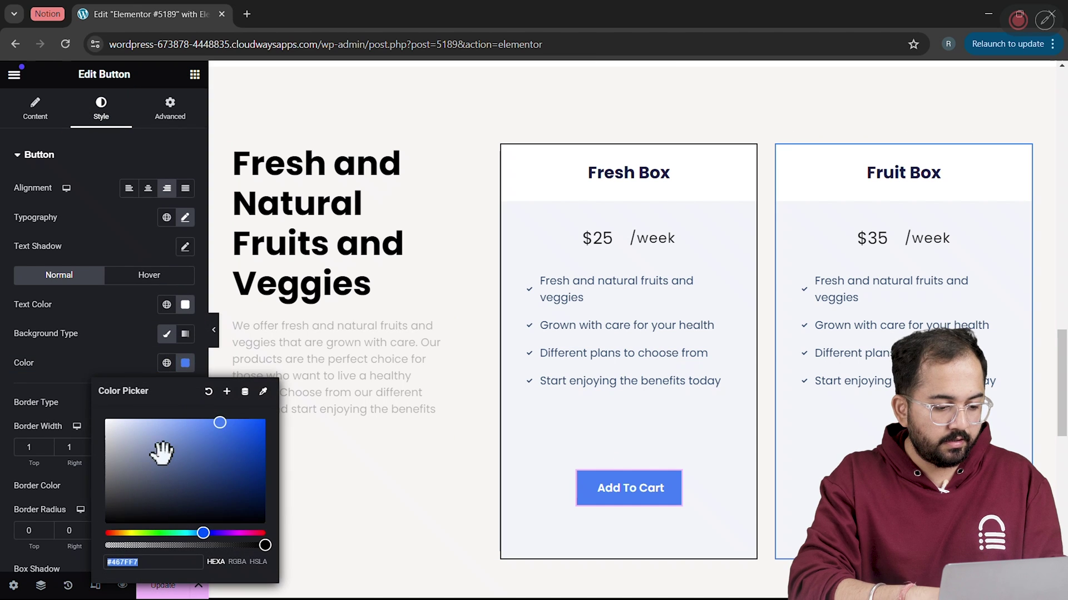
{"action": "type", "text": "#000000"}
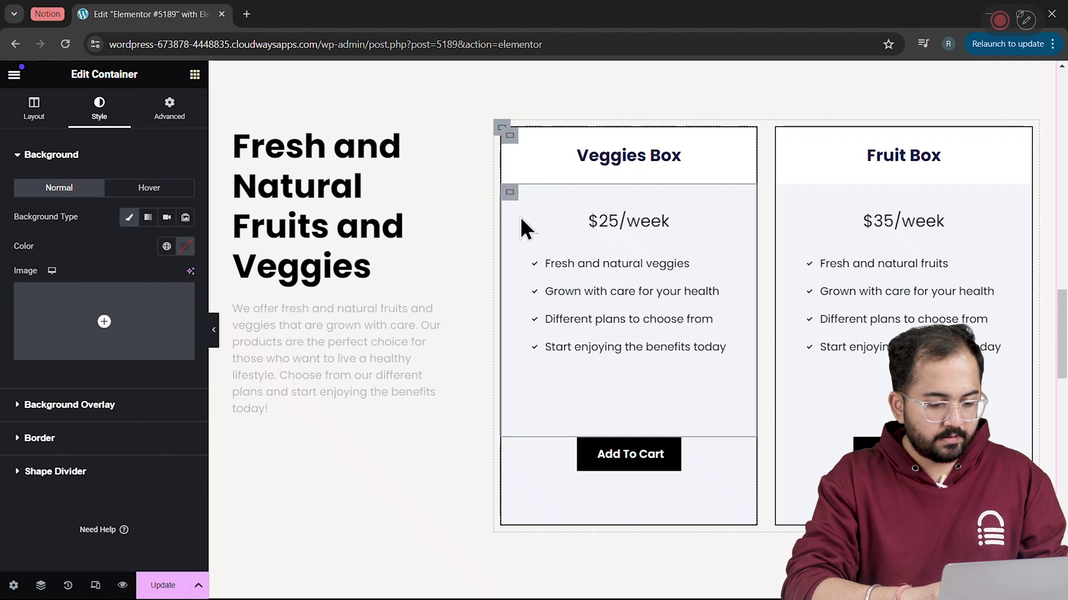
Use the box of vegetables photo as the card's centred background image
{"action": "left_click", "coordinate": [62, 318]}
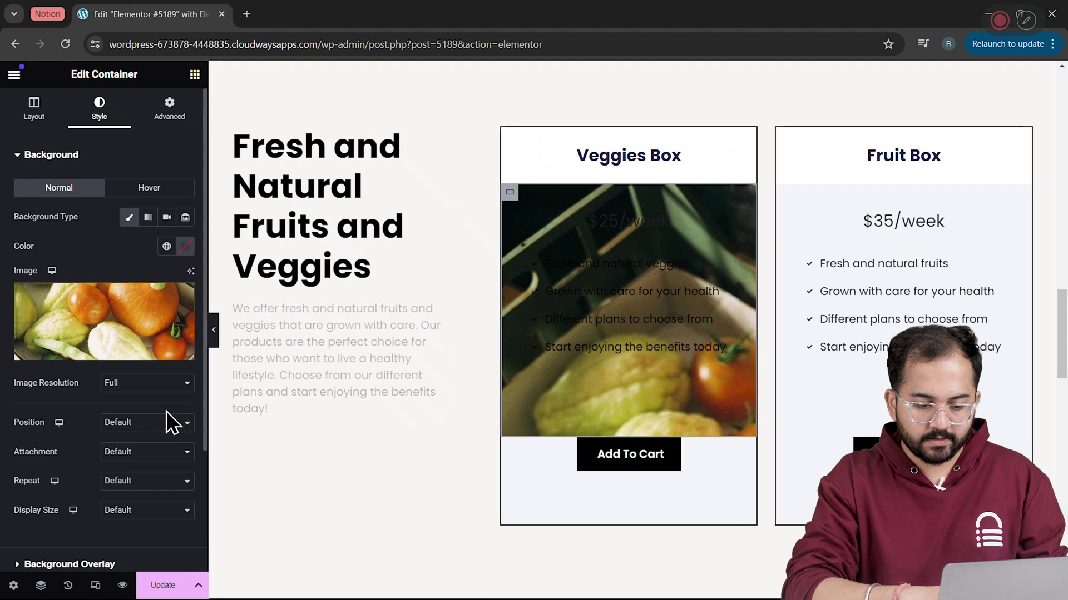
{"action": "left_click", "coordinate": [161, 422]}
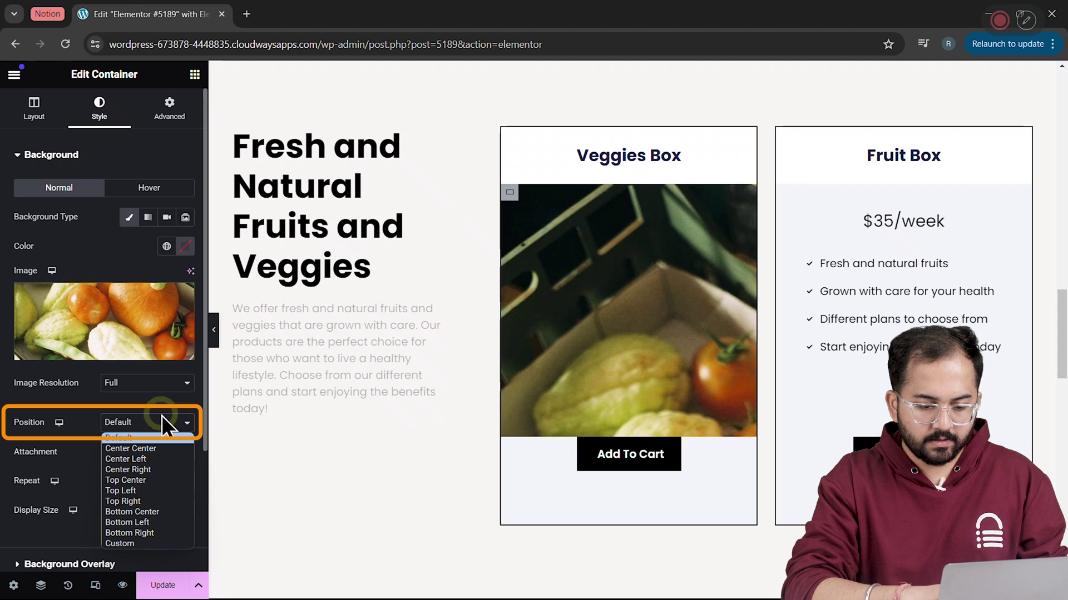
{"action": "left_click", "coordinate": [145, 447]}
{"action": "left_click", "coordinate": [161, 510]}
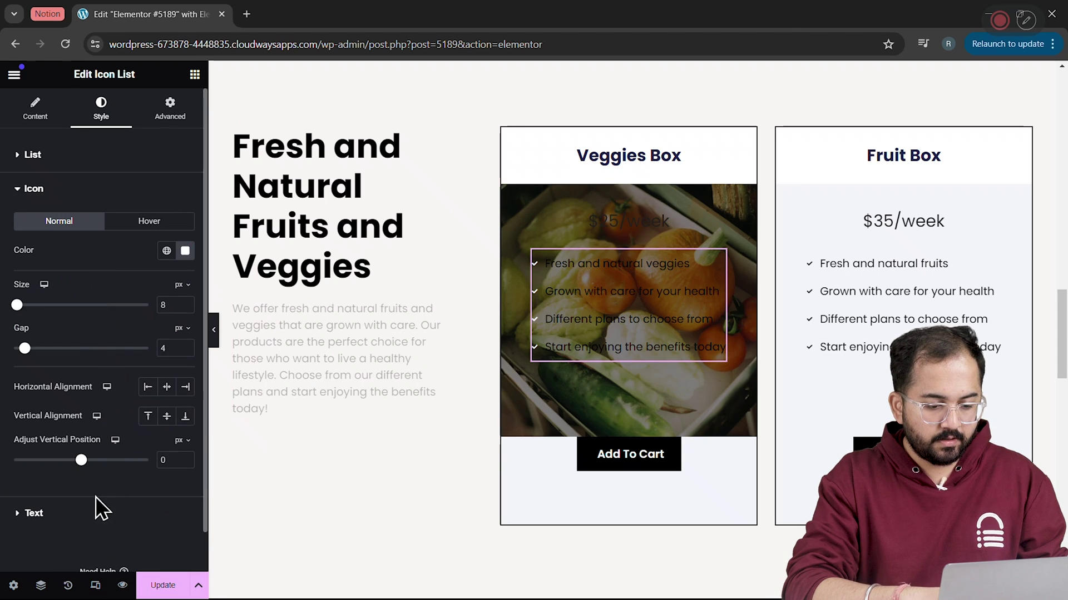
Make the Veggies Box feature list text white
{"action": "left_click", "coordinate": [85, 509]}
{"action": "left_click", "coordinate": [188, 349]}
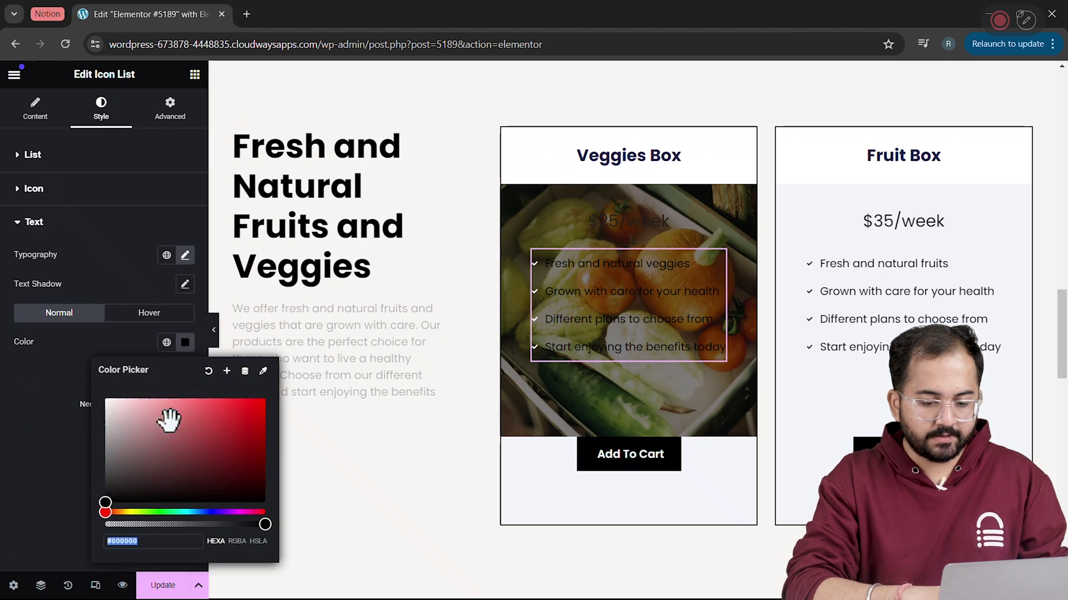
{"action": "left_click_drag", "start_coordinate": [167, 418], "coordinate": [45, 368]}
{"action": "left_click", "coordinate": [15, 402]}
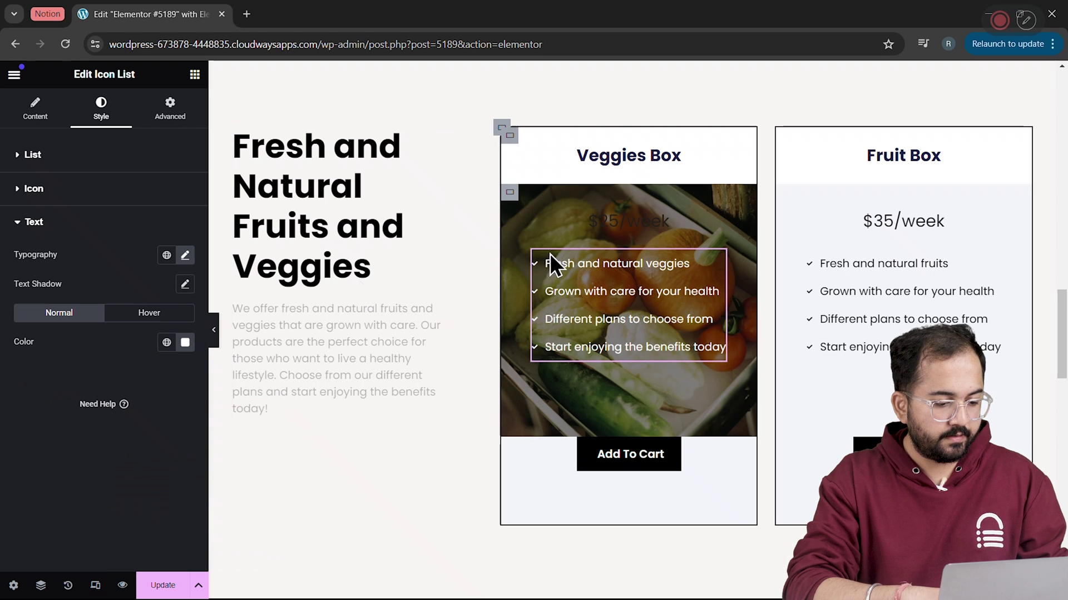
Make the $25/week price text white
{"action": "left_click", "coordinate": [601, 222]}
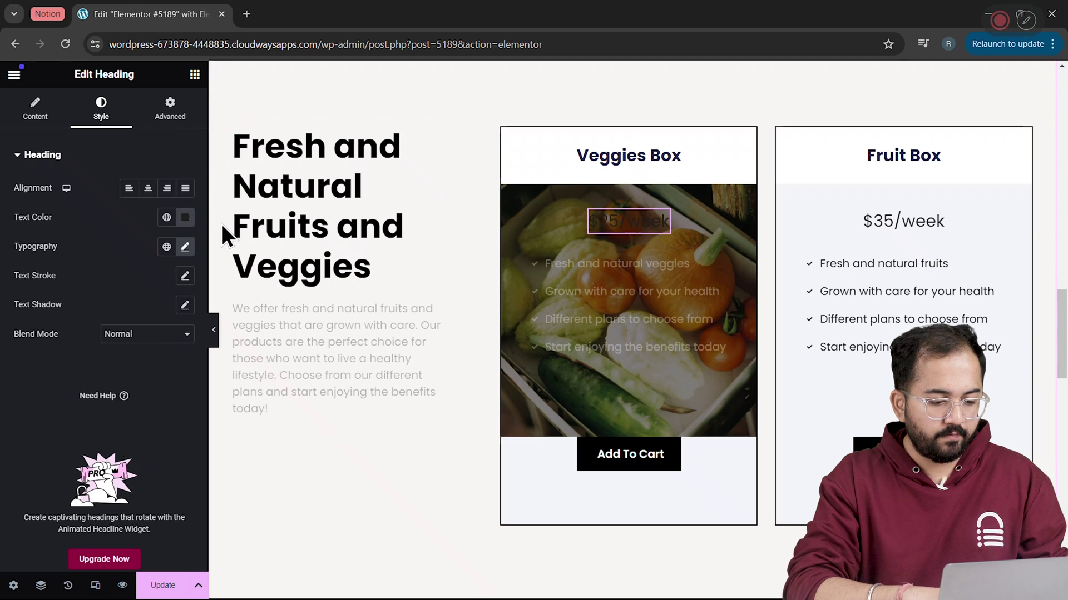
{"action": "left_click", "coordinate": [185, 217]}
{"action": "left_click_drag", "start_coordinate": [174, 319], "coordinate": [65, 274]}
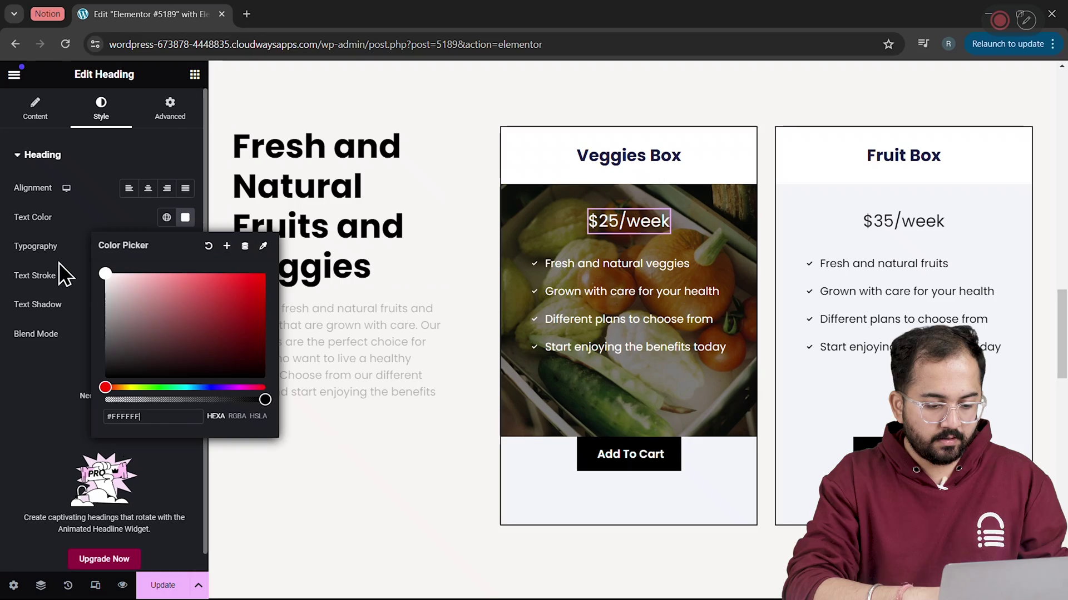
{"action": "left_click", "coordinate": [25, 427]}
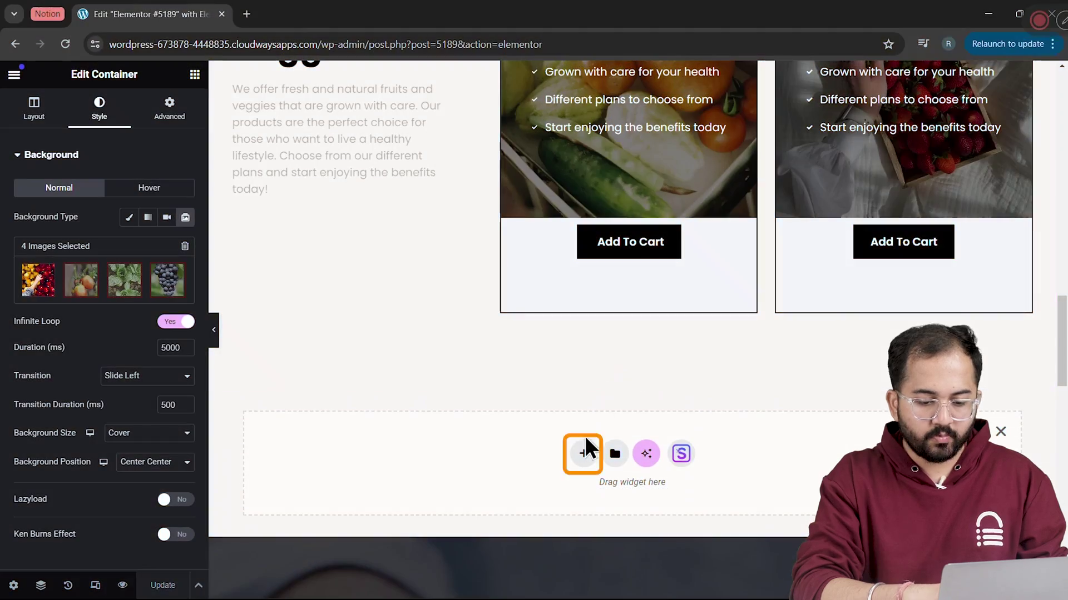
Add a single-column flexbox container below the cards and drop a Testimonial widget into it
{"action": "left_click", "coordinate": [582, 449]}
{"action": "left_click", "coordinate": [576, 484]}
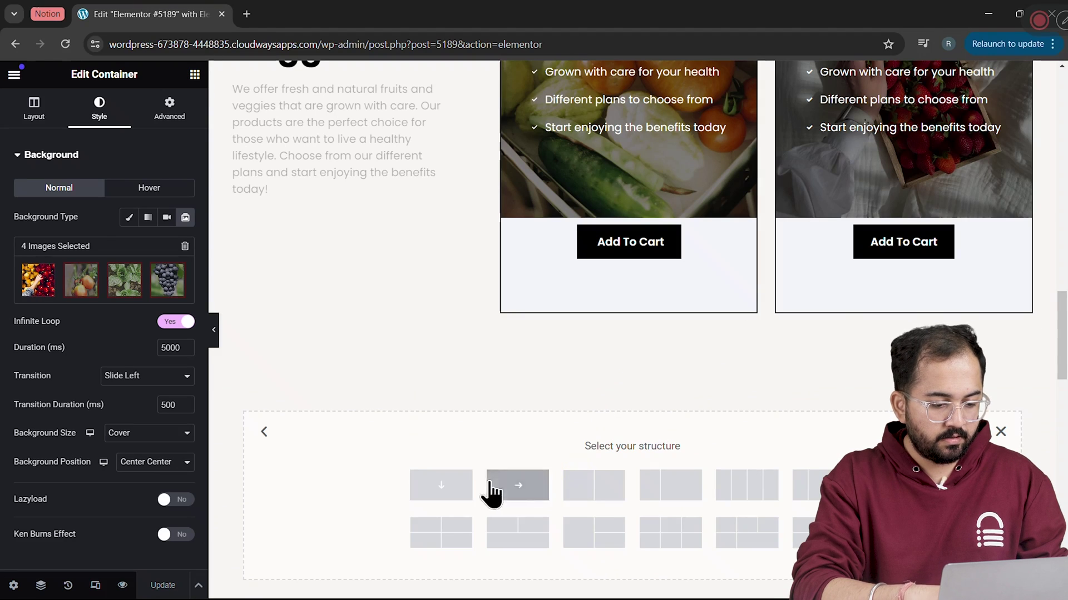
{"action": "left_click", "coordinate": [466, 482]}
{"action": "left_click", "coordinate": [194, 74]}
{"action": "scroll", "coordinate": [151, 377], "scroll_direction": "down", "scroll_amount": 20}
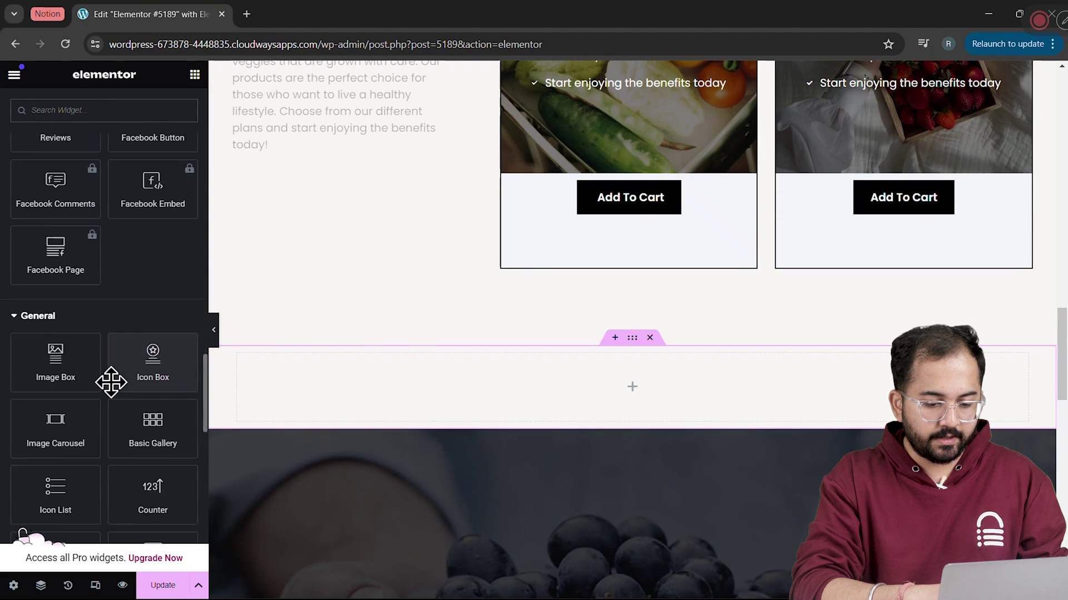
{"action": "left_click_drag", "start_coordinate": [131, 343], "coordinate": [529, 392]}
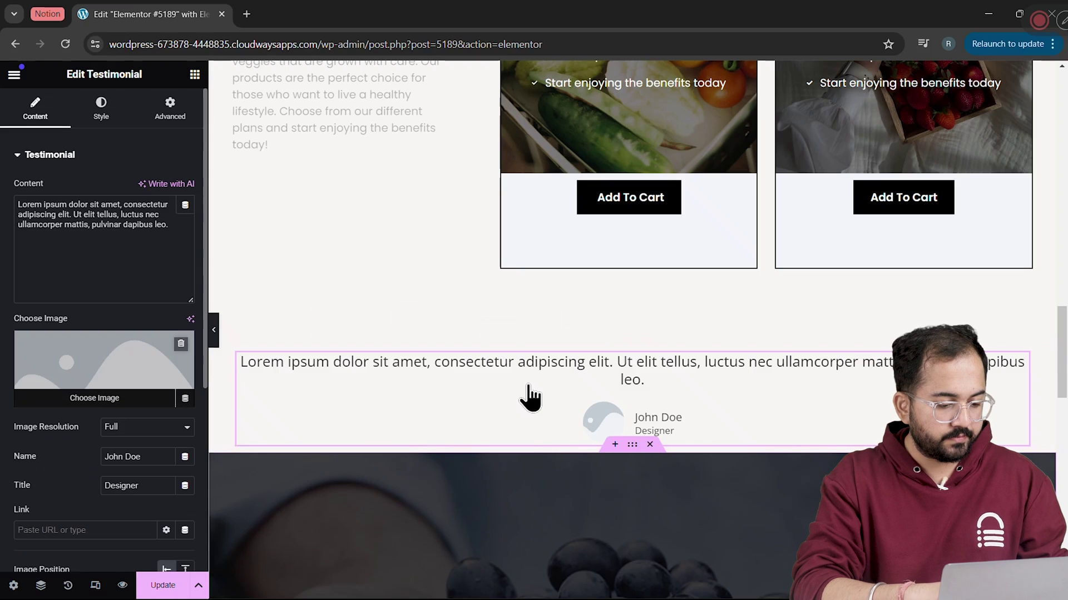
Replace the testimonial quote with AI-written text praising the fresh, natural produce
{"action": "left_click", "coordinate": [184, 185]}
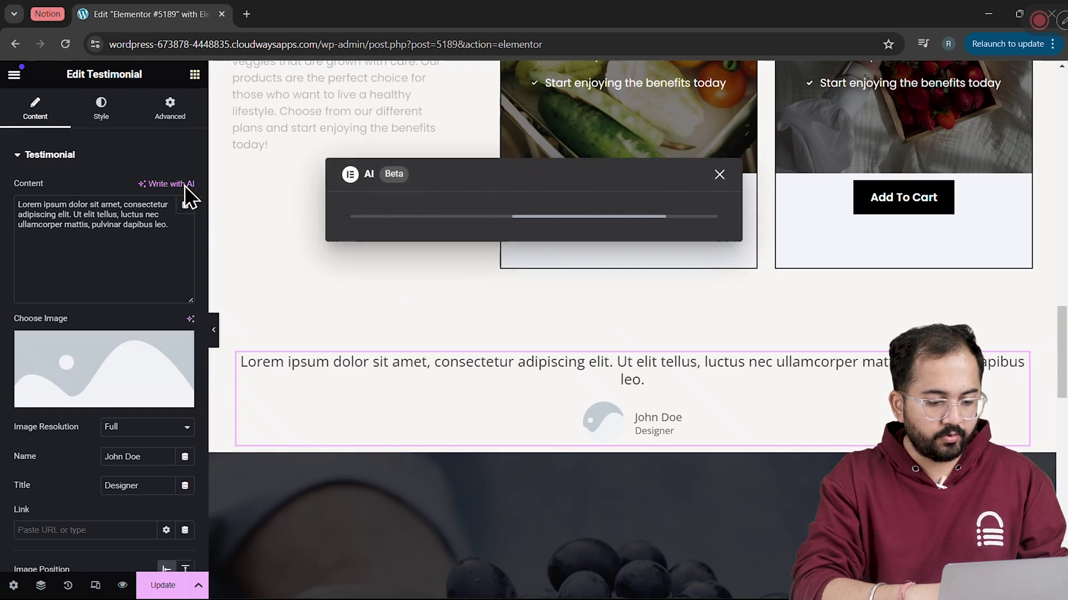
{"action": "type", "text": "Create a testimonial for a fresh fruits and veggies website that offers na"}
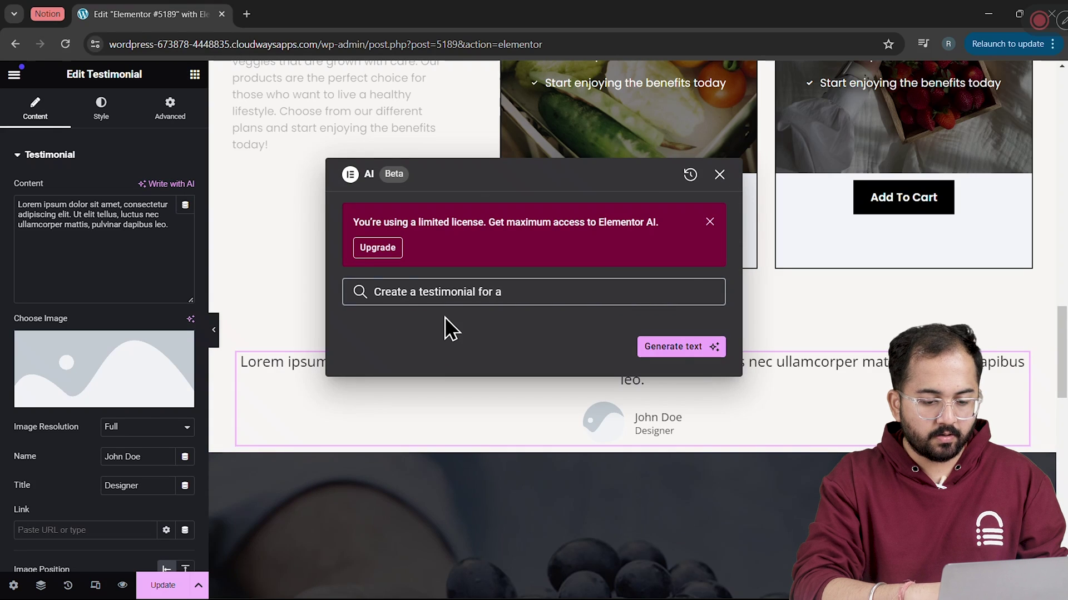
{"action": "type", "text": "tural produce"}
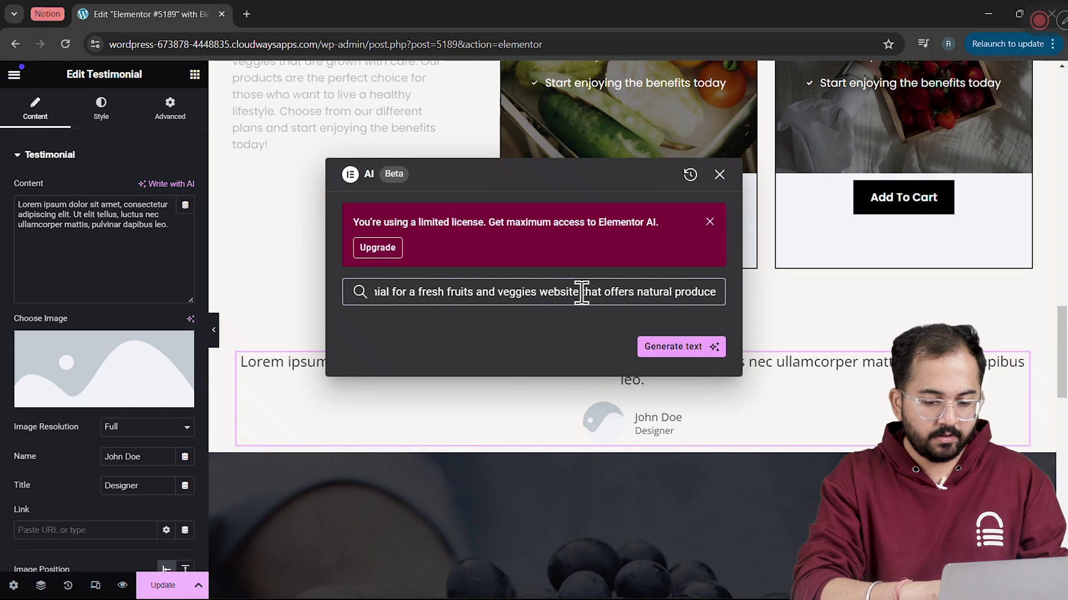
{"action": "key", "text": "ctrl+BackSpace"}
{"action": "type", "text": "and heal"}
{"action": "left_click", "coordinate": [695, 340]}
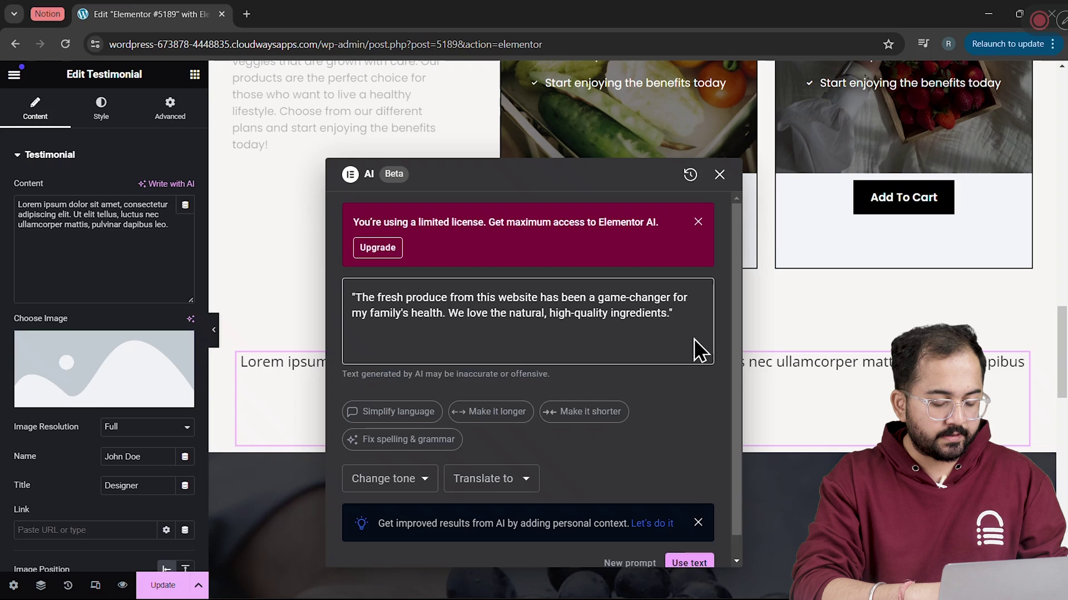
{"action": "scroll", "coordinate": [693, 339], "scroll_direction": "down", "scroll_amount": 1}
{"action": "left_click", "coordinate": [688, 540]}
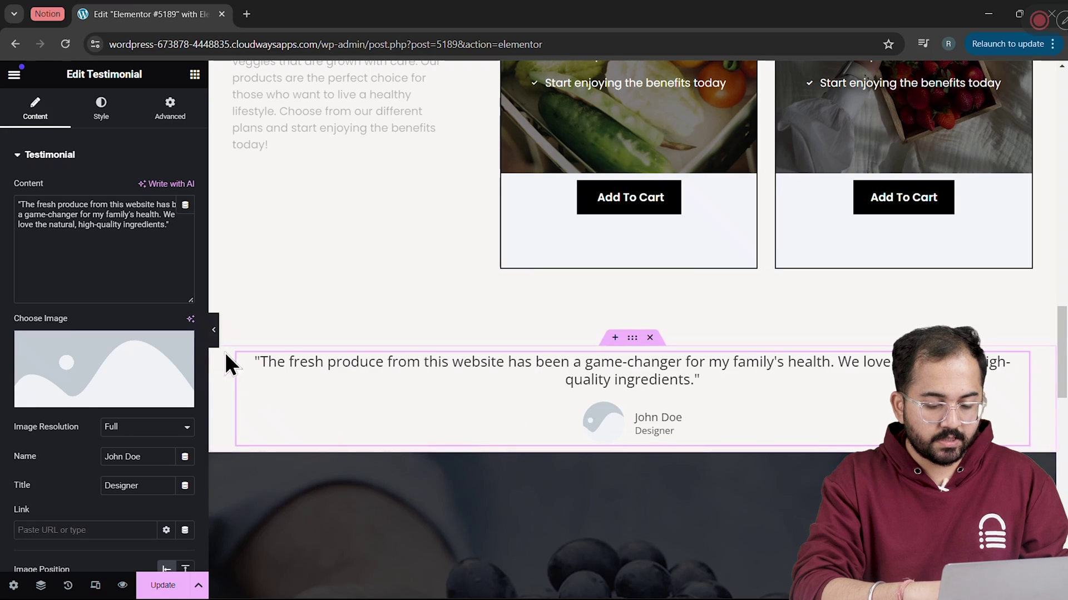
Generate an AI profile portrait and use it as the reviewer image
{"action": "left_click", "coordinate": [190, 321]}
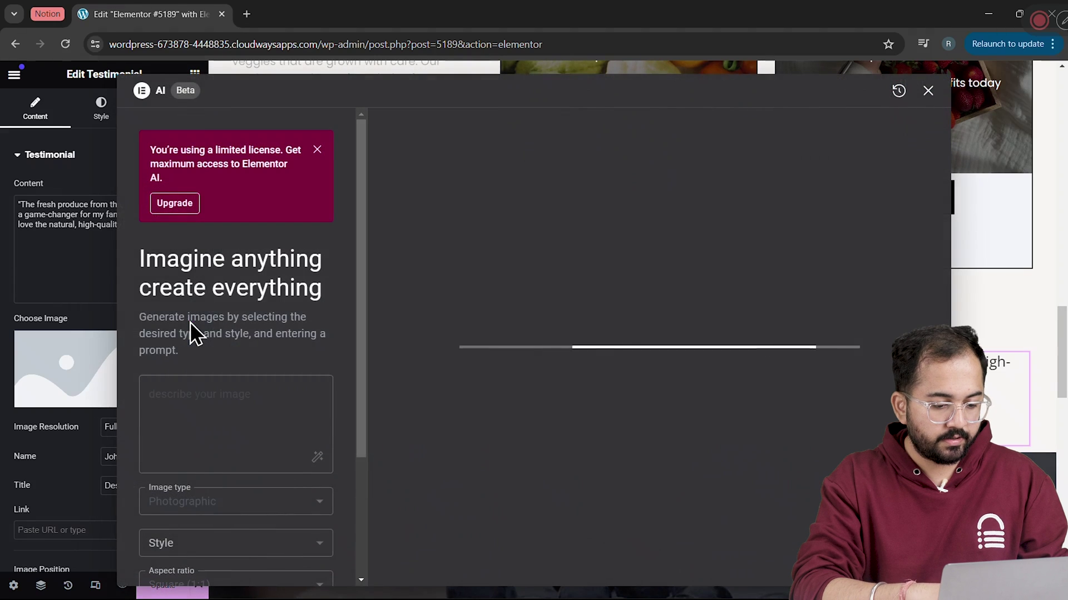
{"action": "left_click", "coordinate": [260, 282]}
{"action": "type", "text": "Create a profile picture for a testimonial"}
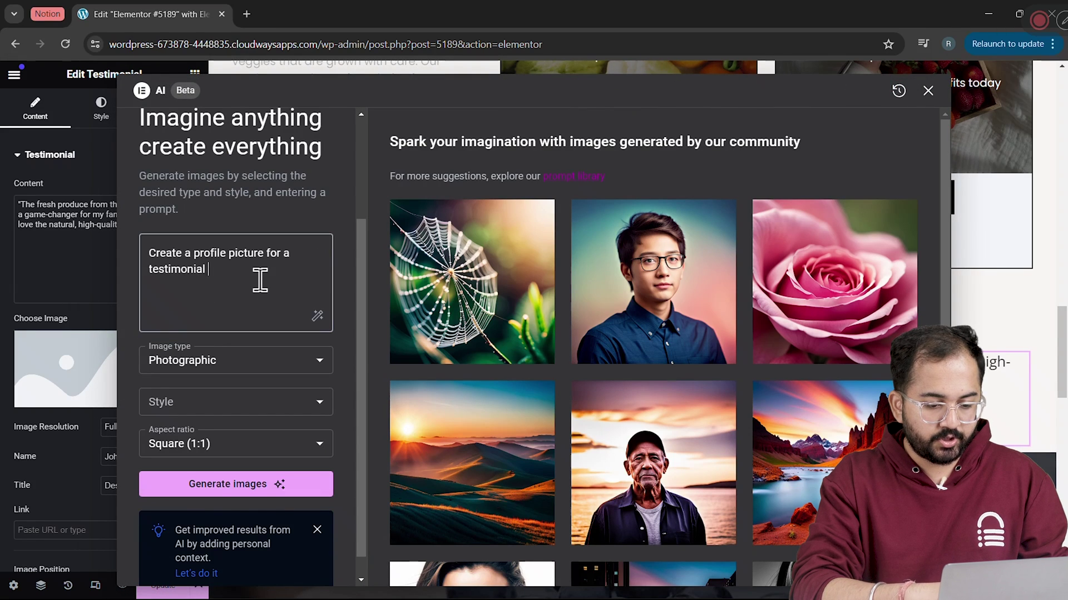
{"action": "scroll", "coordinate": [265, 445], "scroll_direction": "down", "scroll_amount": 1}
{"action": "left_click", "coordinate": [261, 460]}
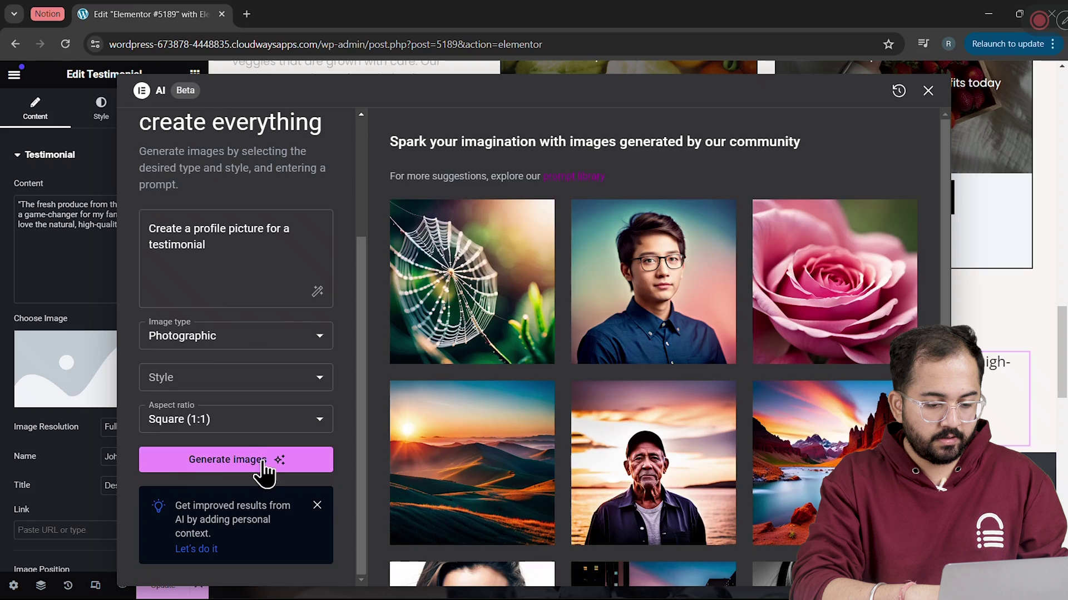
{"action": "mouse_move", "coordinate": [742, 510]}
{"action": "left_click", "coordinate": [744, 537]}
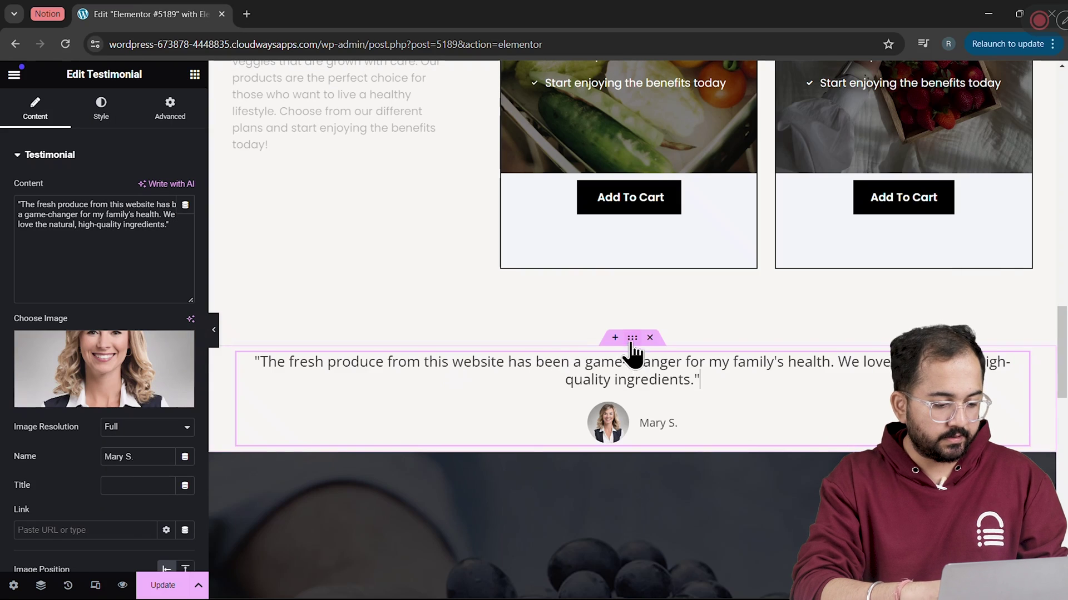
{"action": "left_click", "coordinate": [632, 339]}
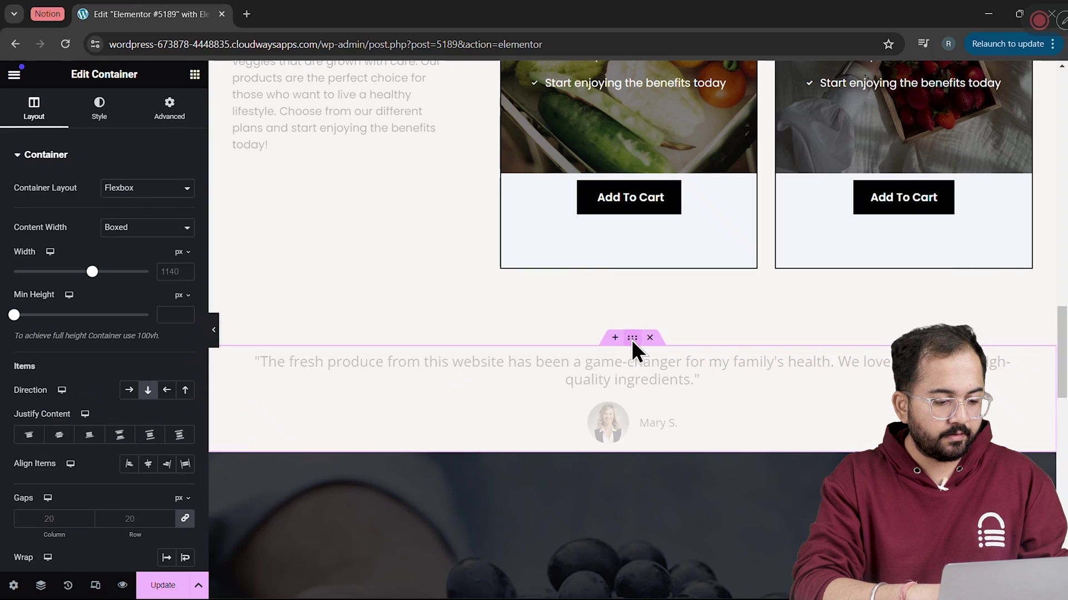
Duplicate the testimonial twice, rewriting the second copy's quote with AI
{"action": "left_click", "coordinate": [600, 392]}
{"action": "right_click", "coordinate": [600, 393]}
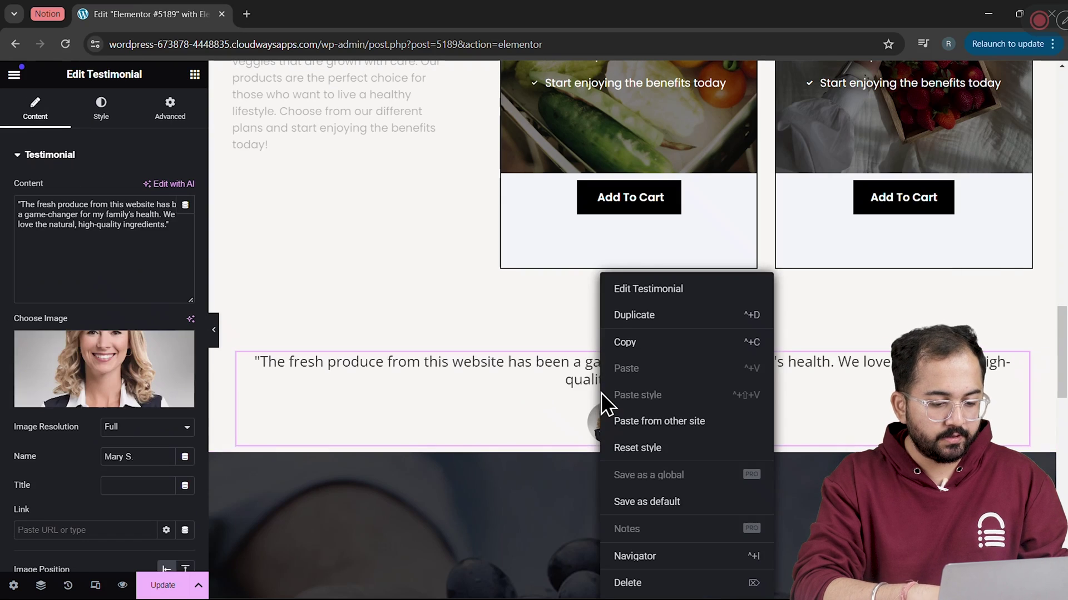
{"action": "left_click", "coordinate": [639, 314]}
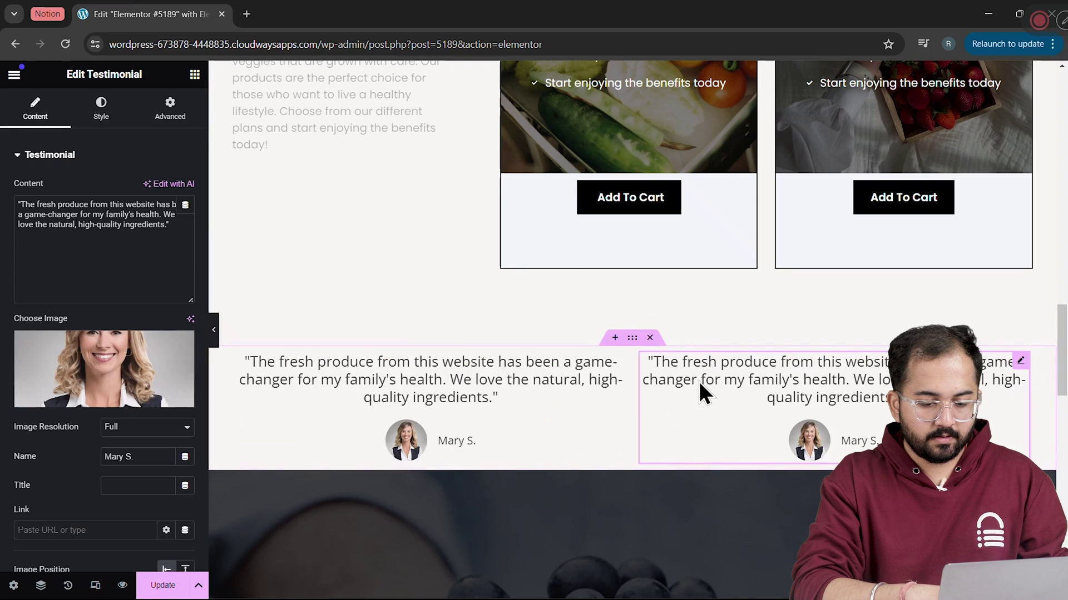
{"action": "left_click", "coordinate": [179, 184]}
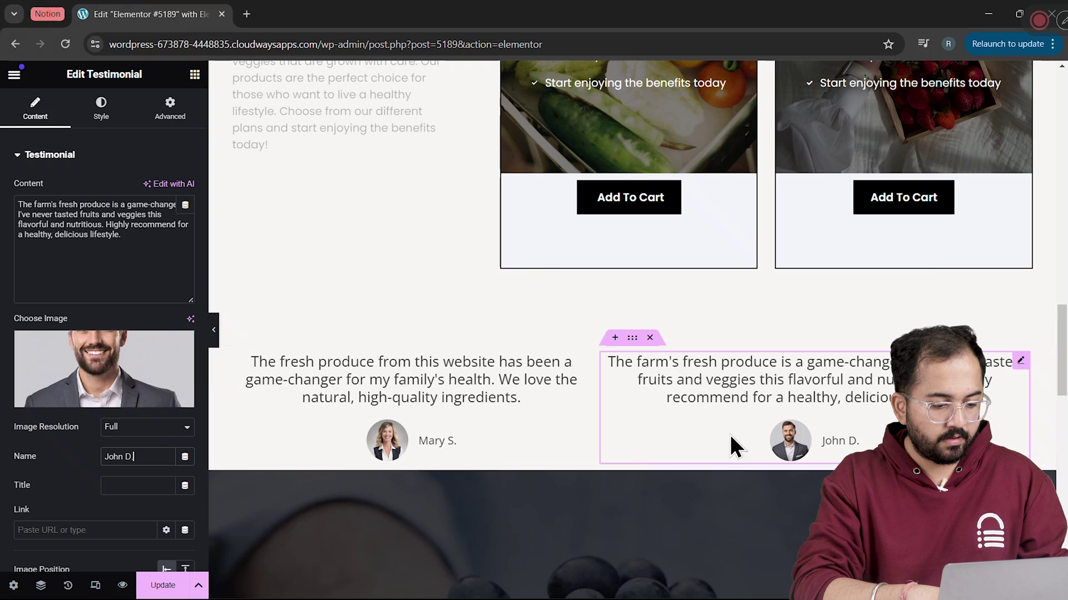
{"action": "right_click", "coordinate": [753, 398]}
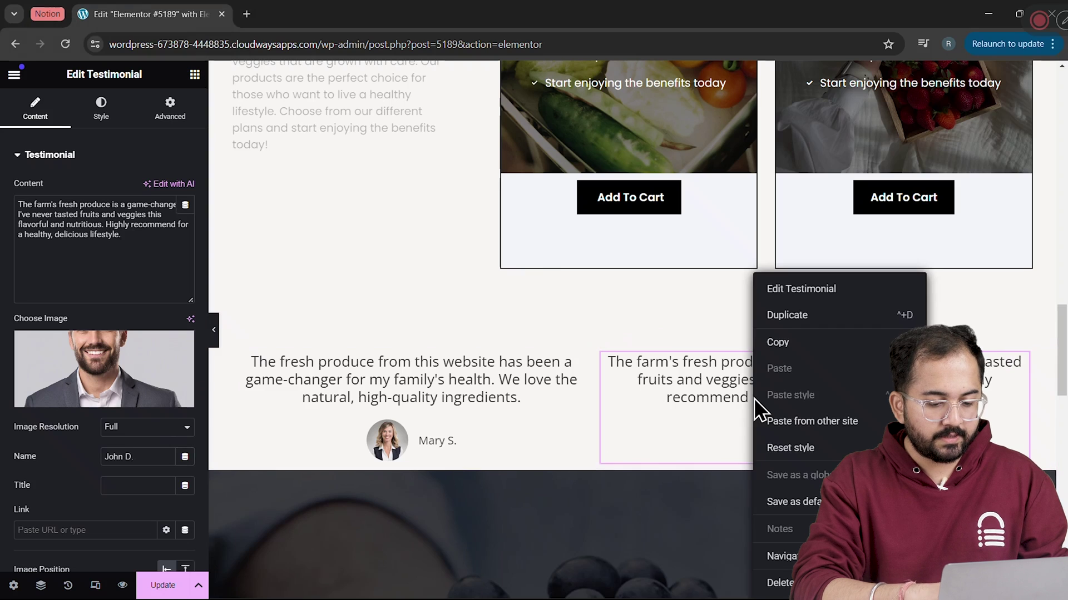
{"action": "left_click", "coordinate": [786, 316]}
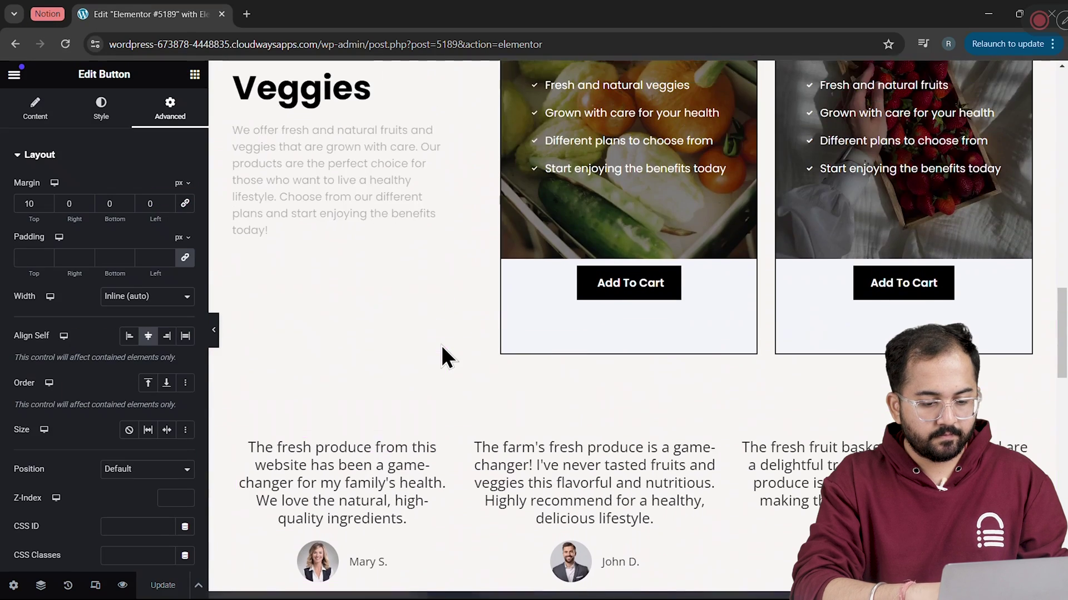
Scroll up to the farm-video hero and open its Style > Background settings
{"action": "scroll", "coordinate": [441, 345], "scroll_direction": "up", "scroll_amount": 8}
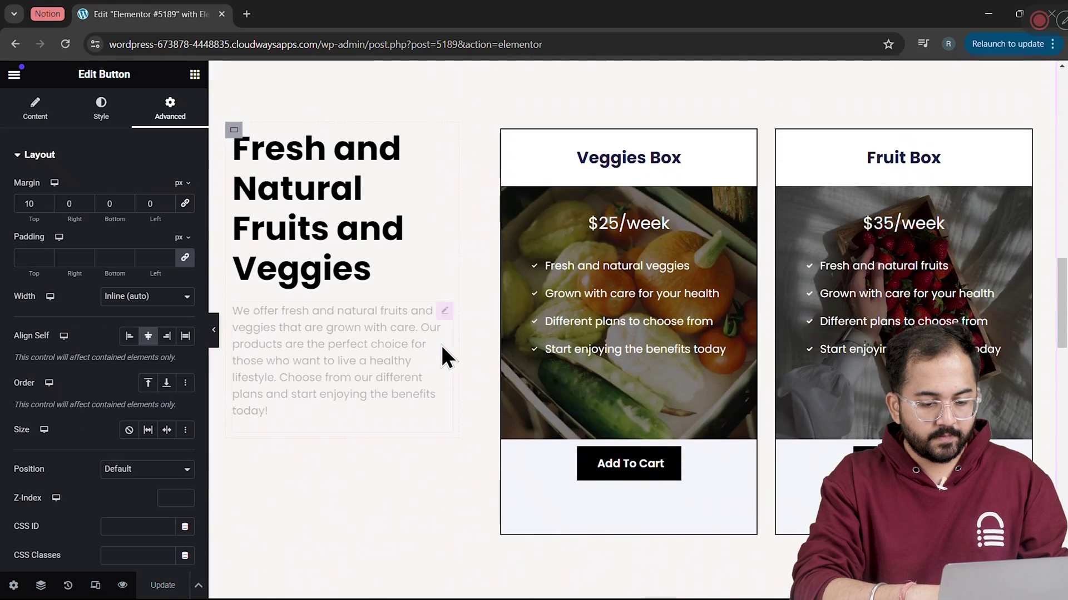
{"action": "scroll", "coordinate": [442, 345], "scroll_direction": "up", "scroll_amount": 15}
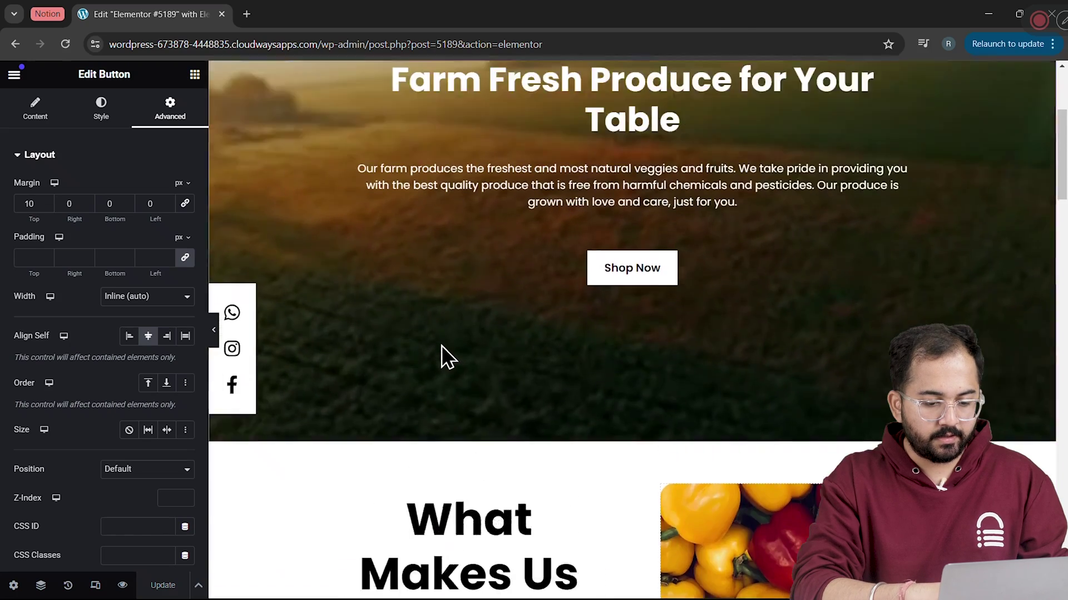
{"action": "scroll", "coordinate": [441, 345], "scroll_direction": "up", "scroll_amount": 3}
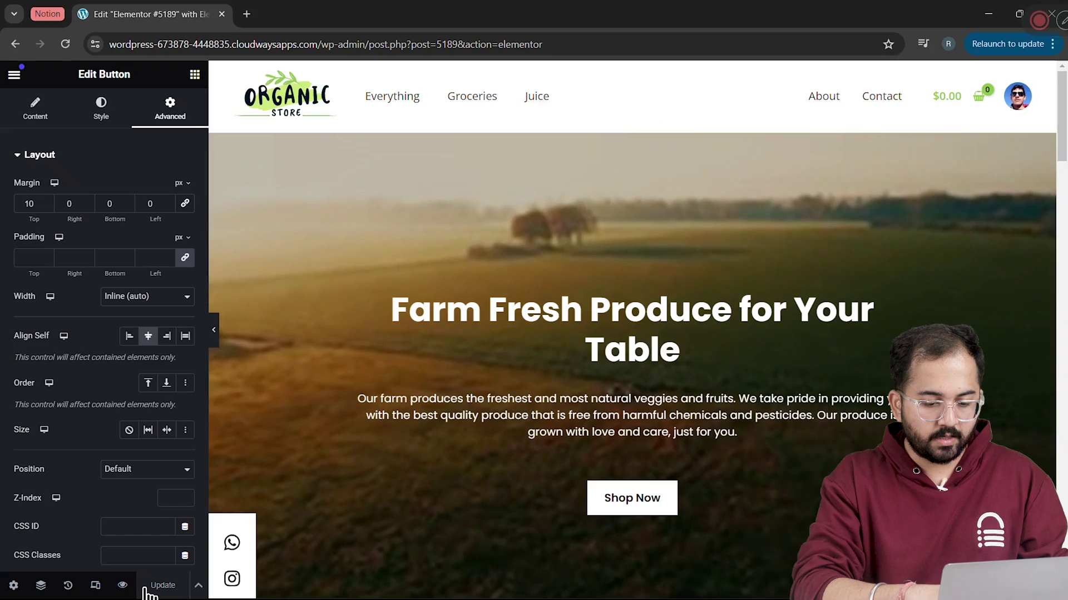
{"action": "left_click", "coordinate": [124, 587]}
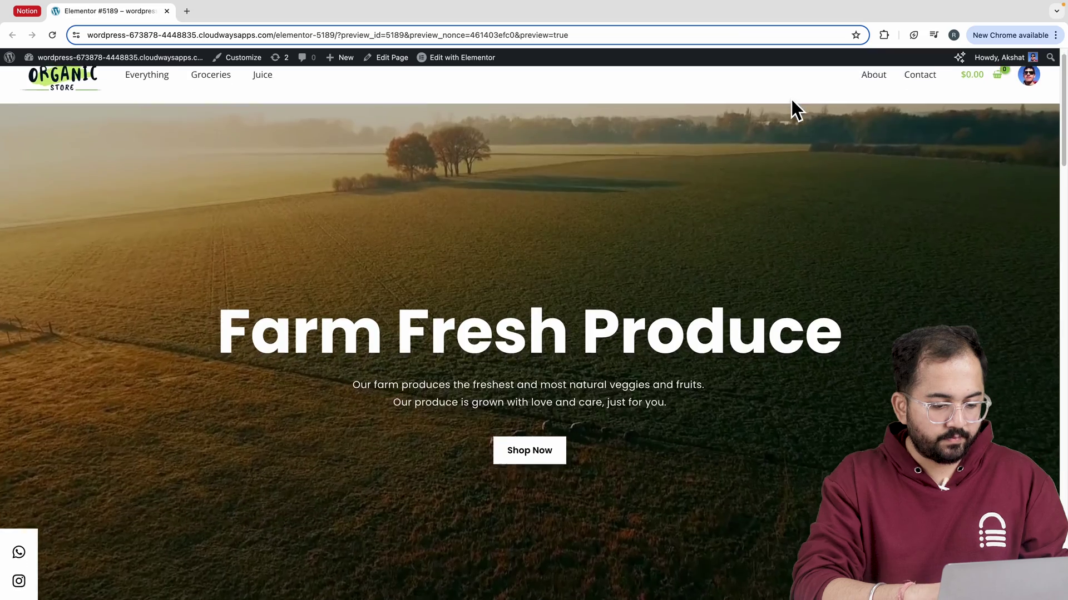
{"action": "scroll", "coordinate": [792, 109], "scroll_direction": "down", "scroll_amount": 5}
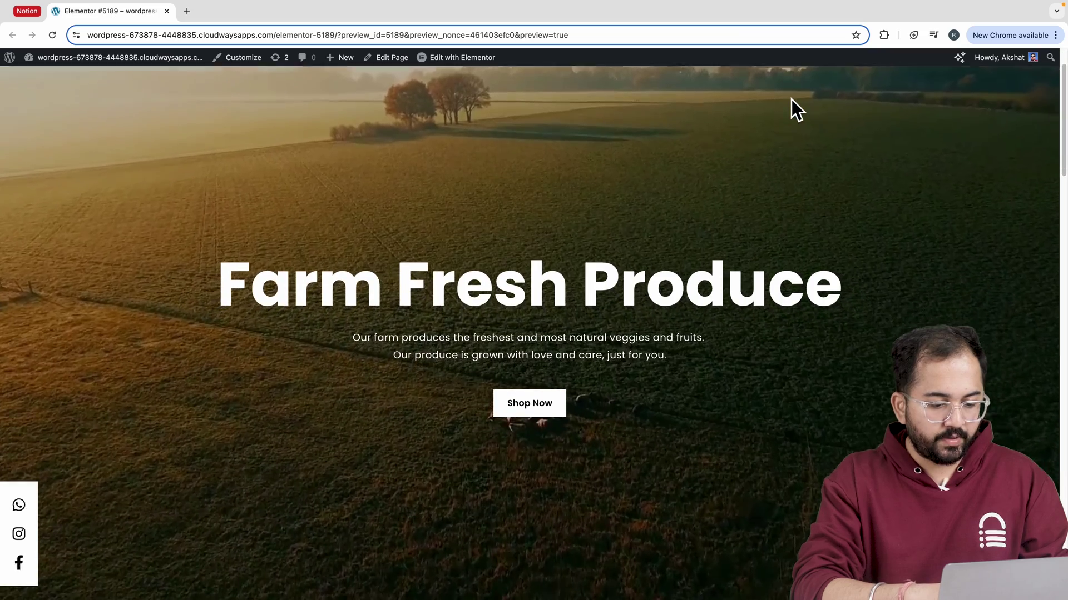
{"action": "scroll", "coordinate": [664, 312], "scroll_direction": "down", "scroll_amount": 15}
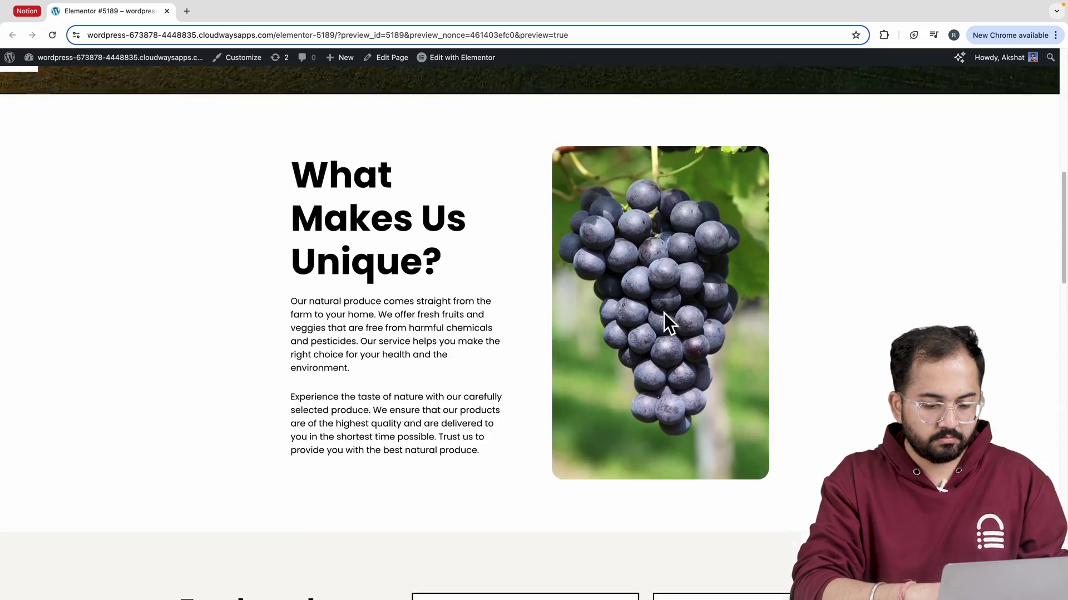